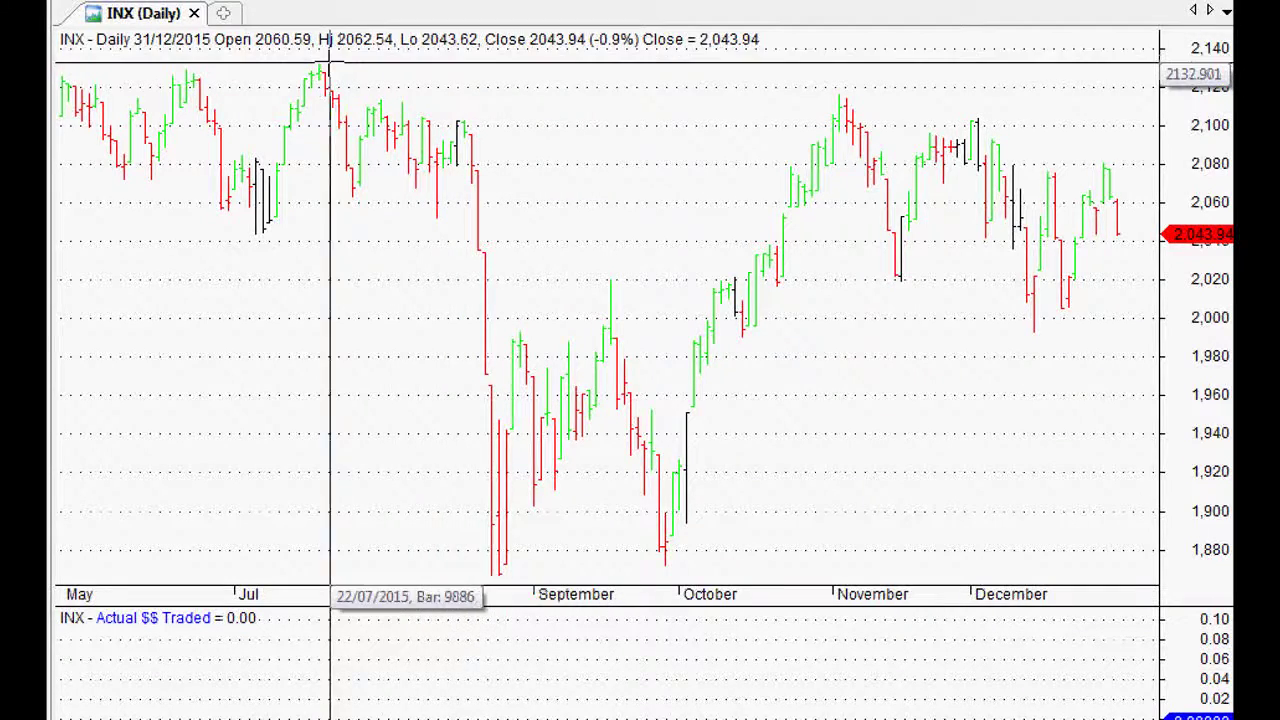
# - Draw a falling trendline across the July to December 2015 highs and a rising trendline from the late-September low through the December lows
pyautogui.moveTo(312, 64)
pyautogui.mouseDown()
pyautogui.moveTo(1160, 165)
pyautogui.moveTo(1143, 127)
pyautogui.mouseUp()
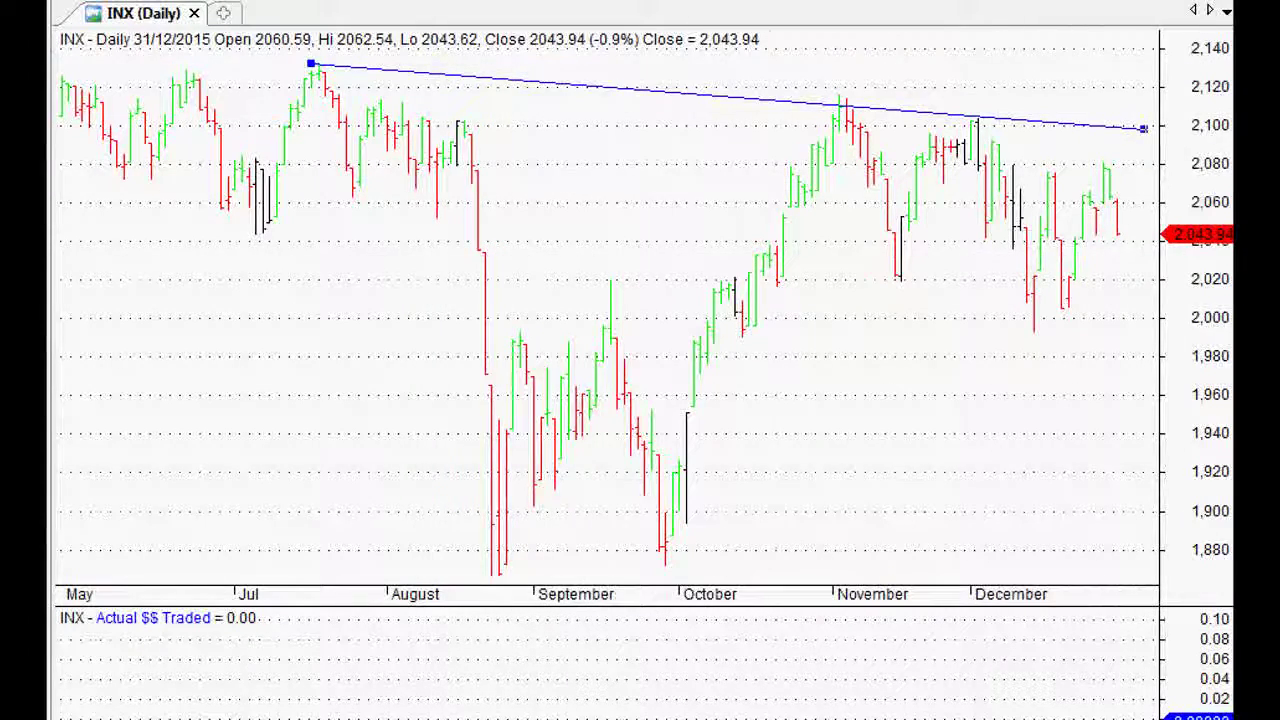
pyautogui.moveTo(665, 566); pyautogui.dragTo(1151, 236)
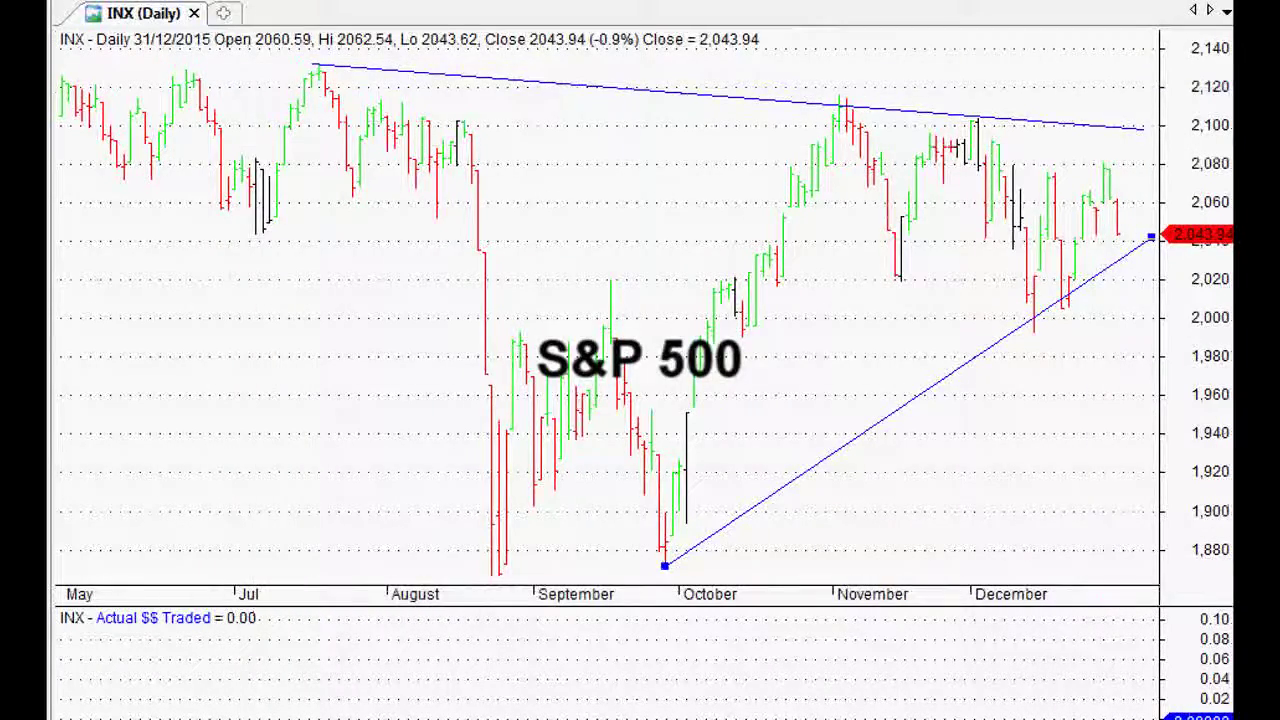
# - Draw a gently falling trendline from 20/10/2015 along the November and December lows, and delete the rising trendline
pyautogui.press('+')
pyautogui.press('+')
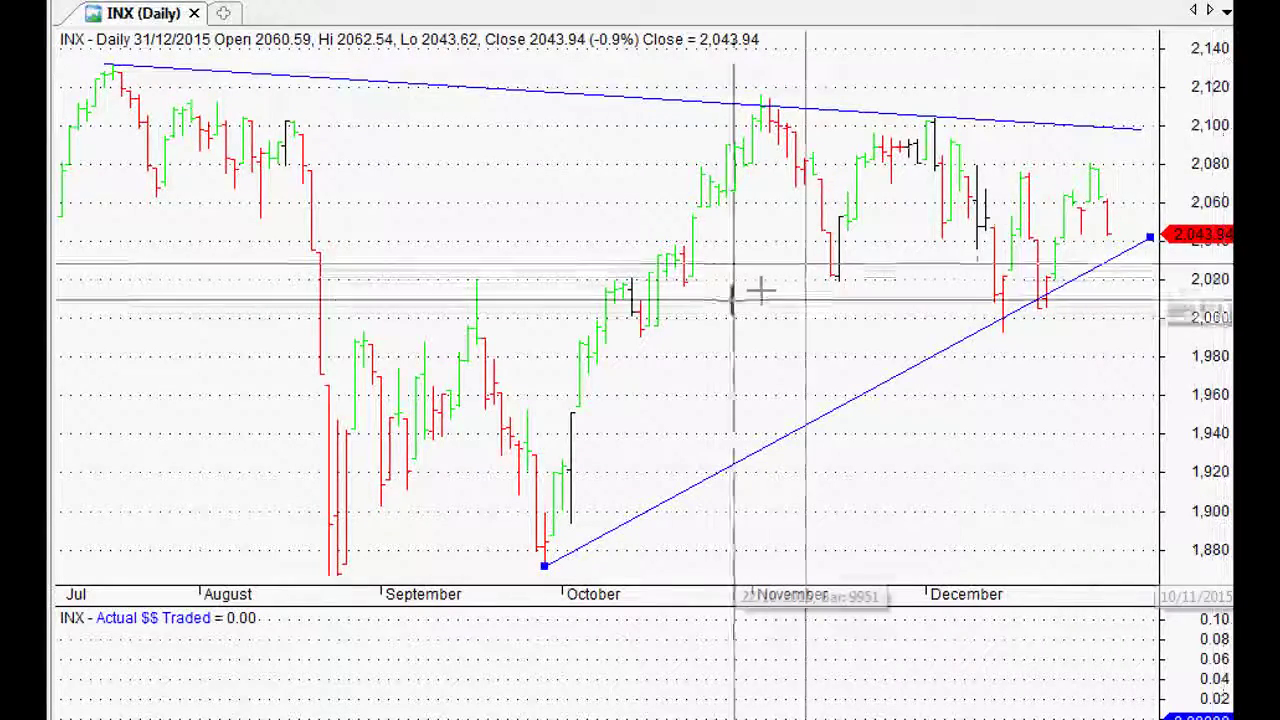
pyautogui.click(1141, 319)
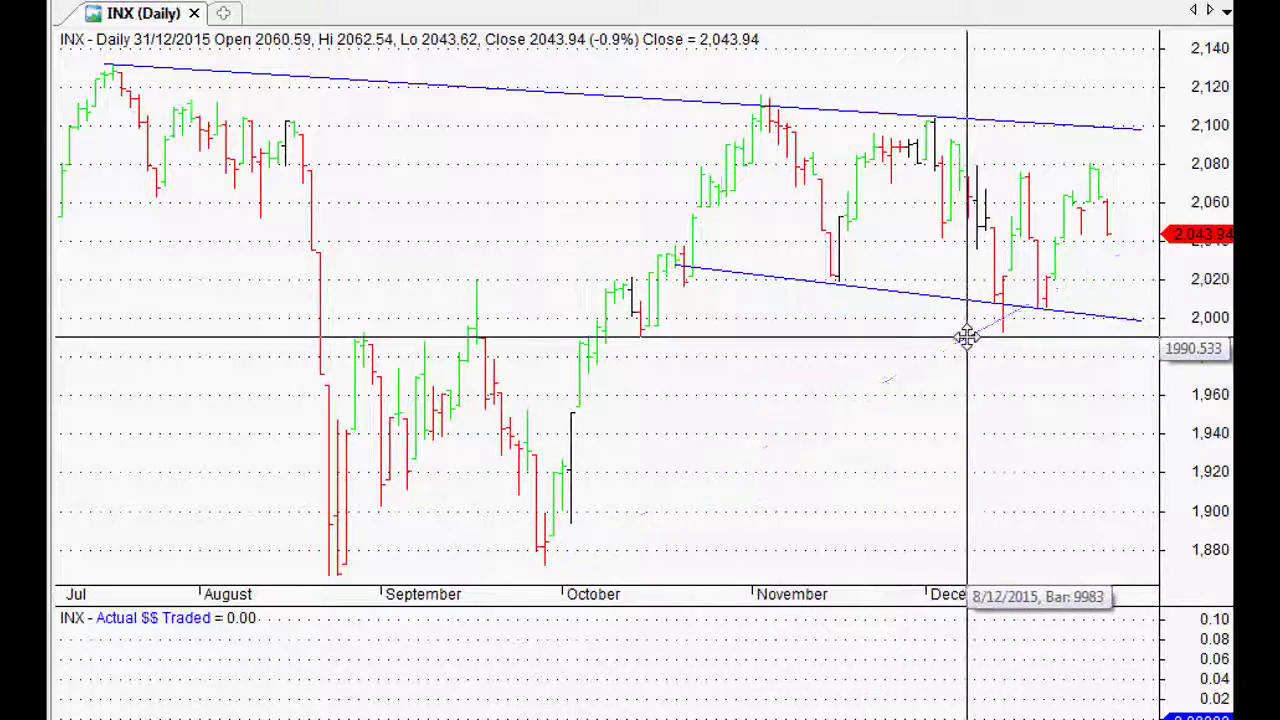
pyautogui.press('Delete')
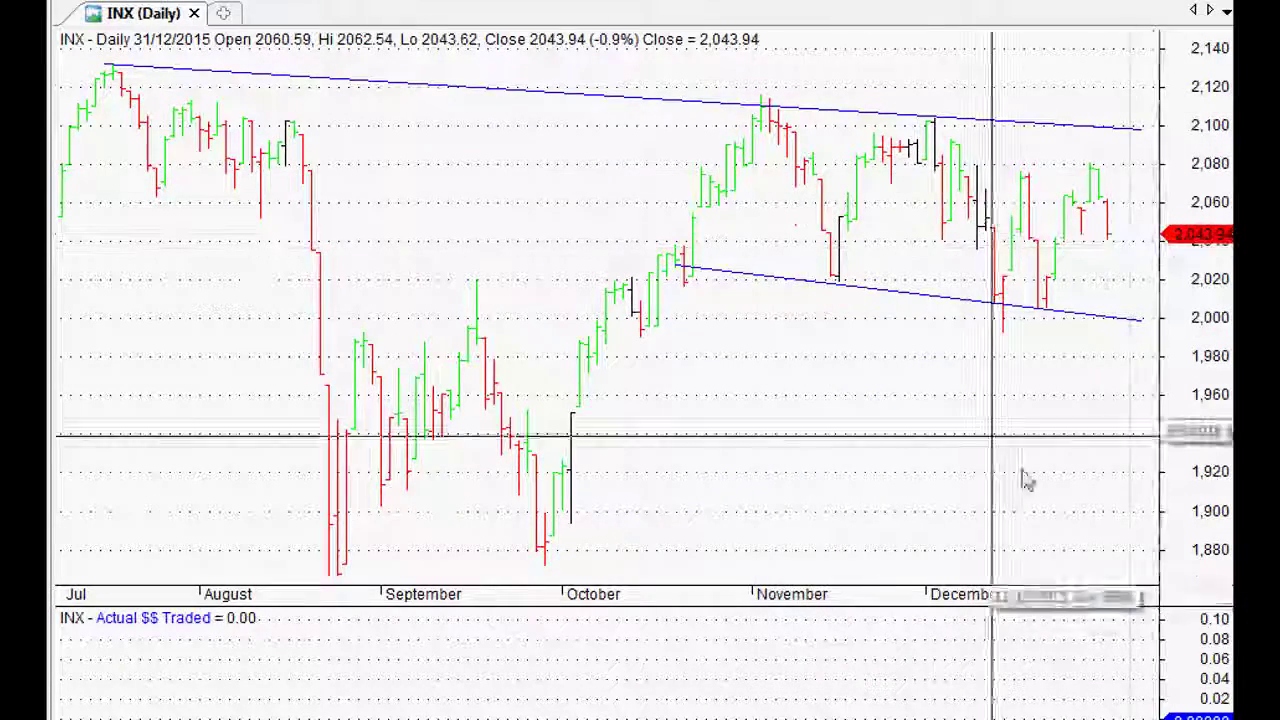
# - Overlay a Fibonacci retracement from the late-September 2015 low to the early-November high to check the pullback, and delete it
pyautogui.scroll(-3, 1023, 480)
pyautogui.scroll(-1, 1103, 280)
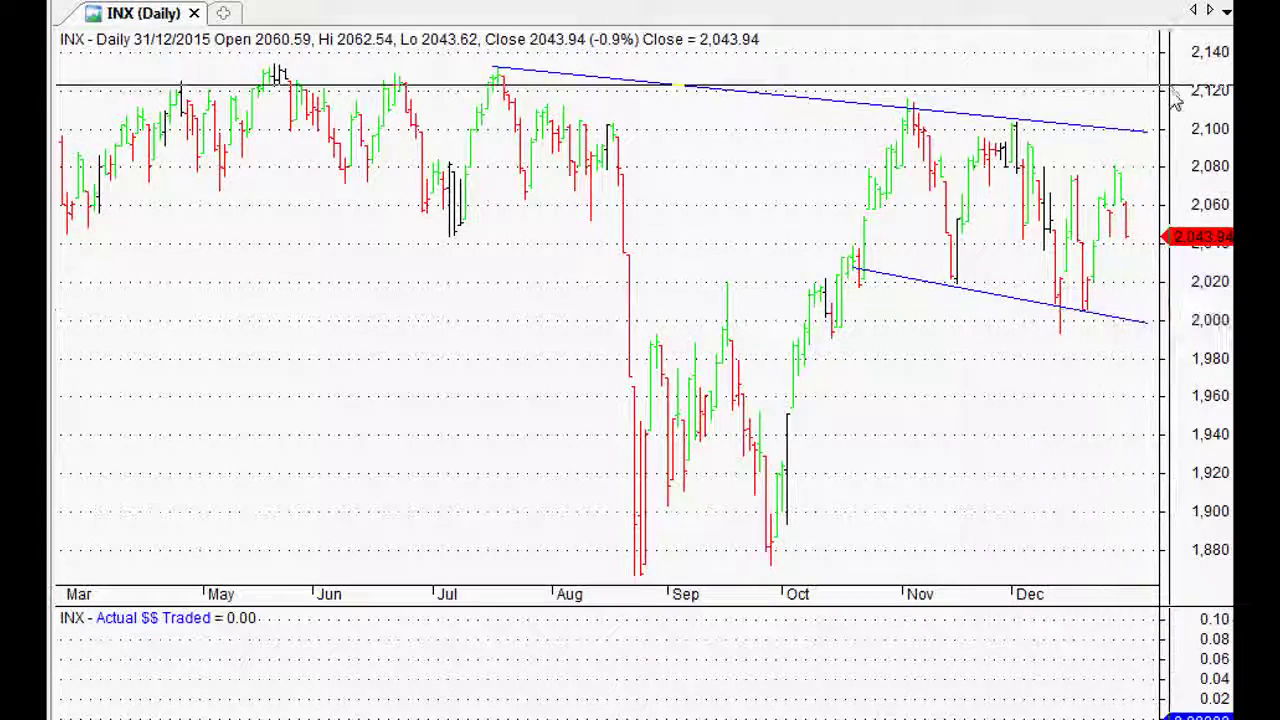
pyautogui.moveTo(1140, 133); pyautogui.dragTo(1147, 130)
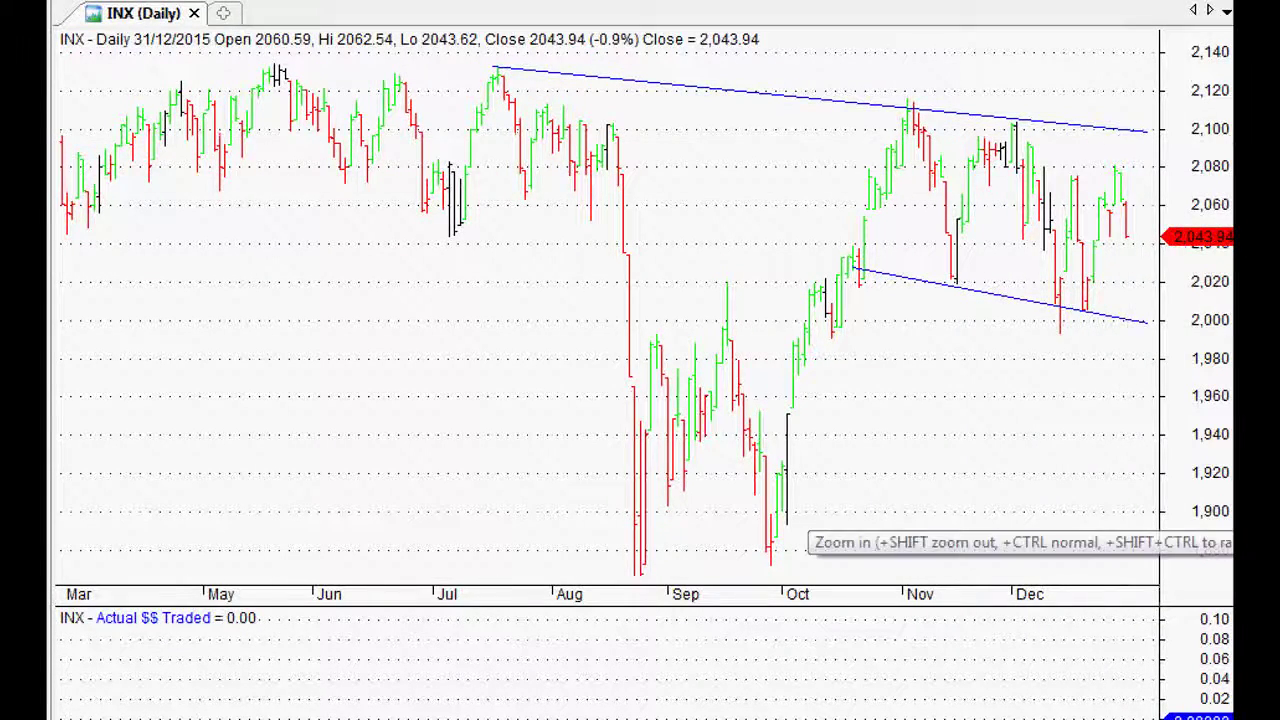
pyautogui.click(808, 512)
pyautogui.click(808, 512)
pyautogui.click(808, 512)
pyautogui.click(808, 512)
pyautogui.moveTo(487, 556); pyautogui.dragTo(727, 68)
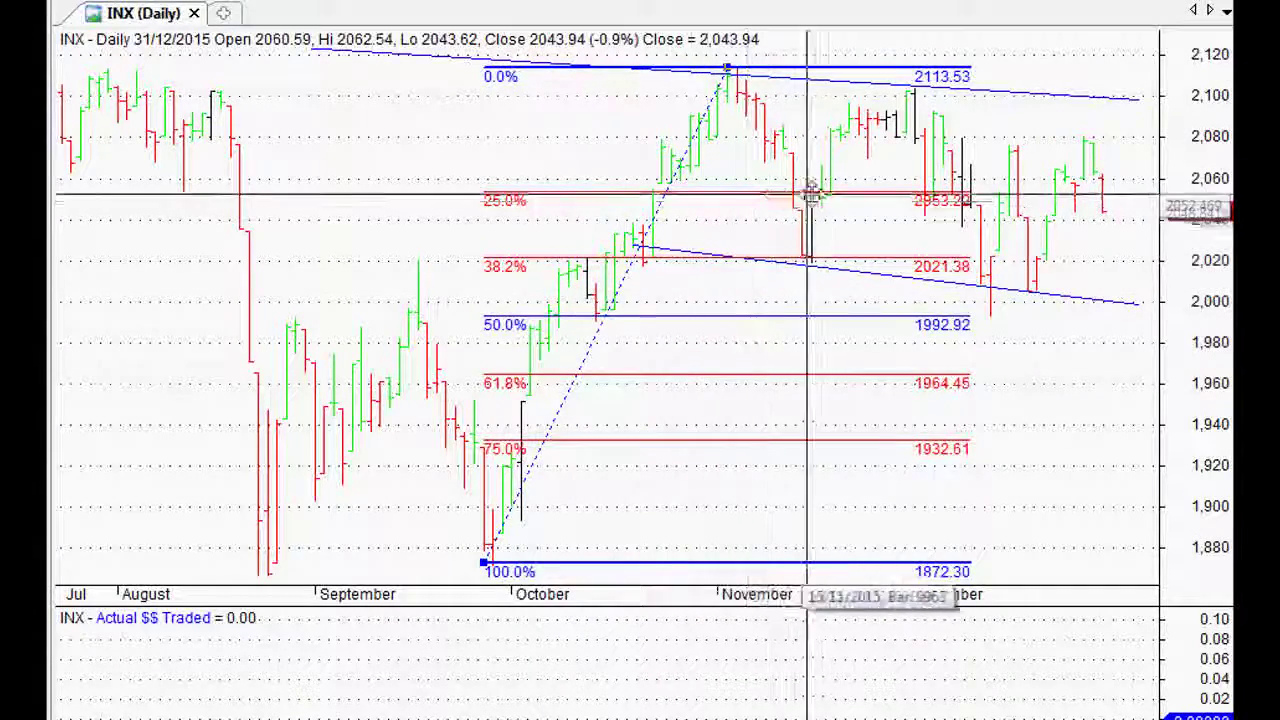
pyautogui.press('Delete')
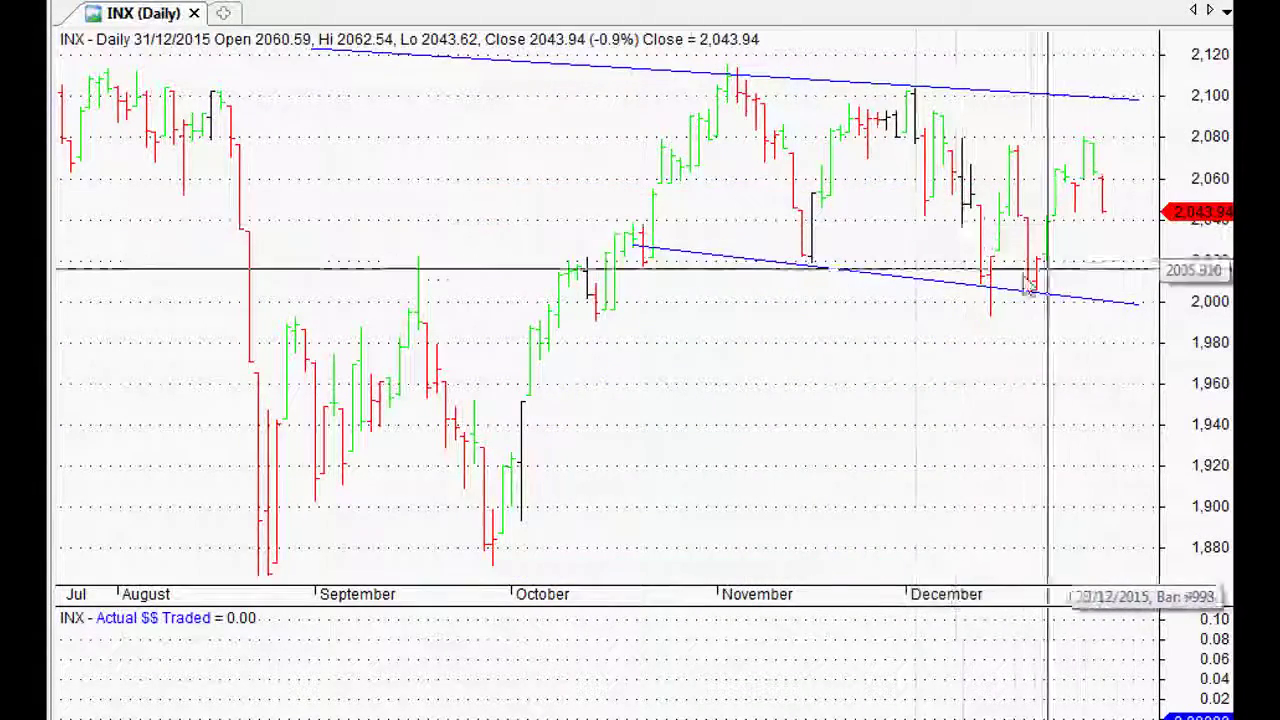
# - Delete the falling trendline along the November and December 2015 lows
pyautogui.moveTo(944, 283)
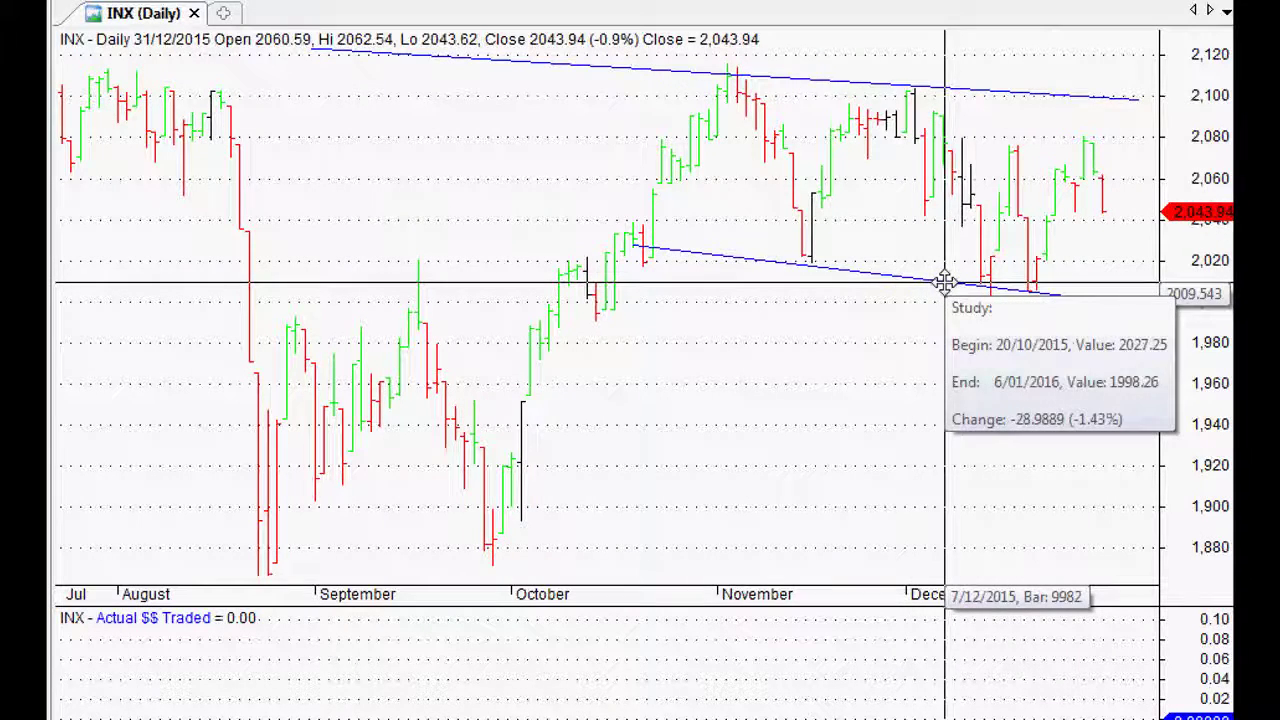
pyautogui.click(929, 281)
pyautogui.press('Delete')
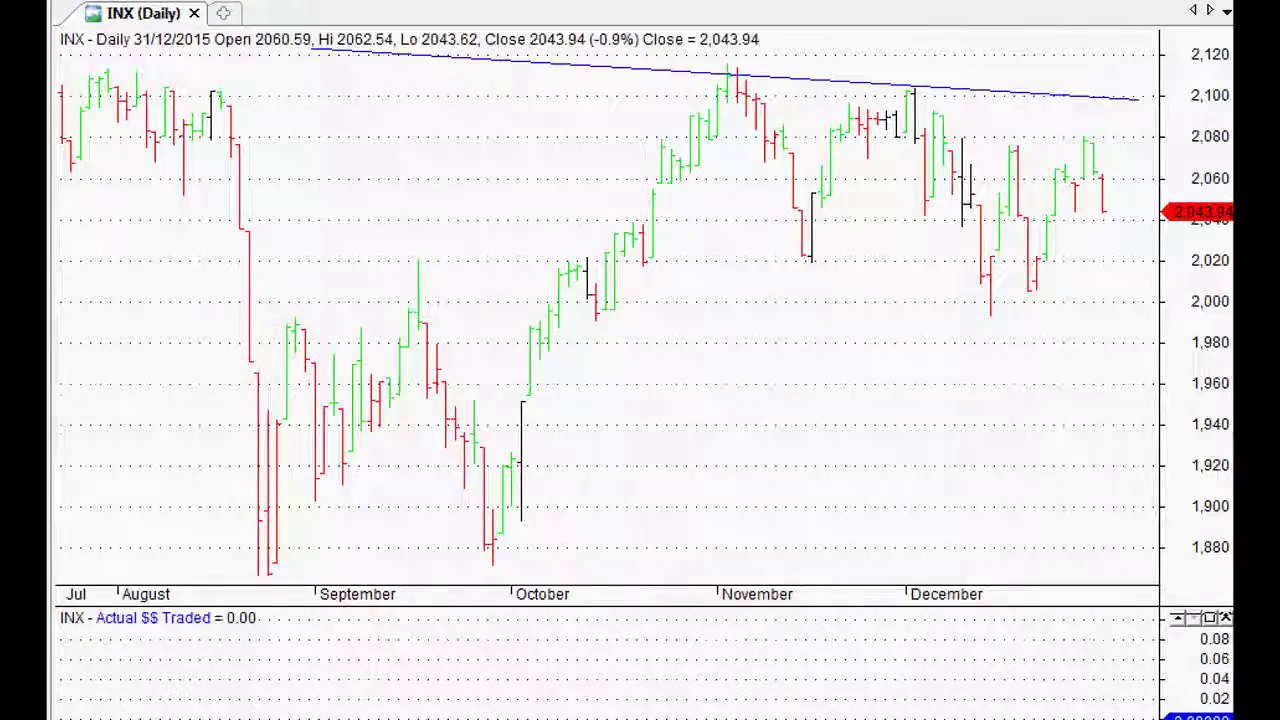
# - Trace the major price swings with connected trendlines from the April 2014 low to a projected decline at the end of 2015
pyautogui.press('Down')
pyautogui.press('Down')
pyautogui.press('Down')
pyautogui.press('Down')
pyautogui.press('Down')
pyautogui.press('Down')
pyautogui.press('Down')
pyautogui.press('Down')
pyautogui.press('Down')
pyautogui.scroll(-5, 600, 300)
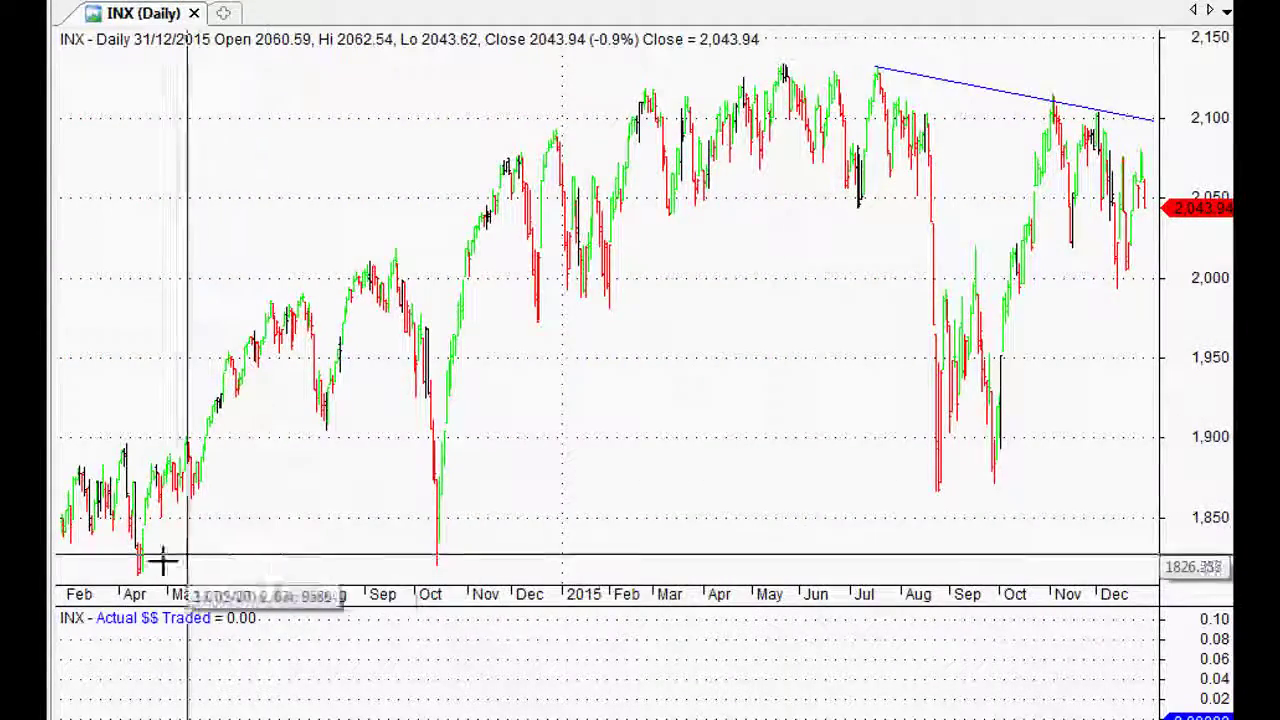
pyautogui.moveTo(140, 572)
pyautogui.mouseDown()
pyautogui.moveTo(367, 259)
pyautogui.moveTo(455, 560)
pyautogui.mouseUp()
pyautogui.moveTo(648, 188)
pyautogui.mouseDown()
pyautogui.moveTo(770, 76)
pyautogui.moveTo(953, 463)
pyautogui.mouseUp()
pyautogui.moveTo(1058, 181); pyautogui.dragTo(1068, 160)
pyautogui.moveTo(1072, 154); pyautogui.dragTo(1156, 457)
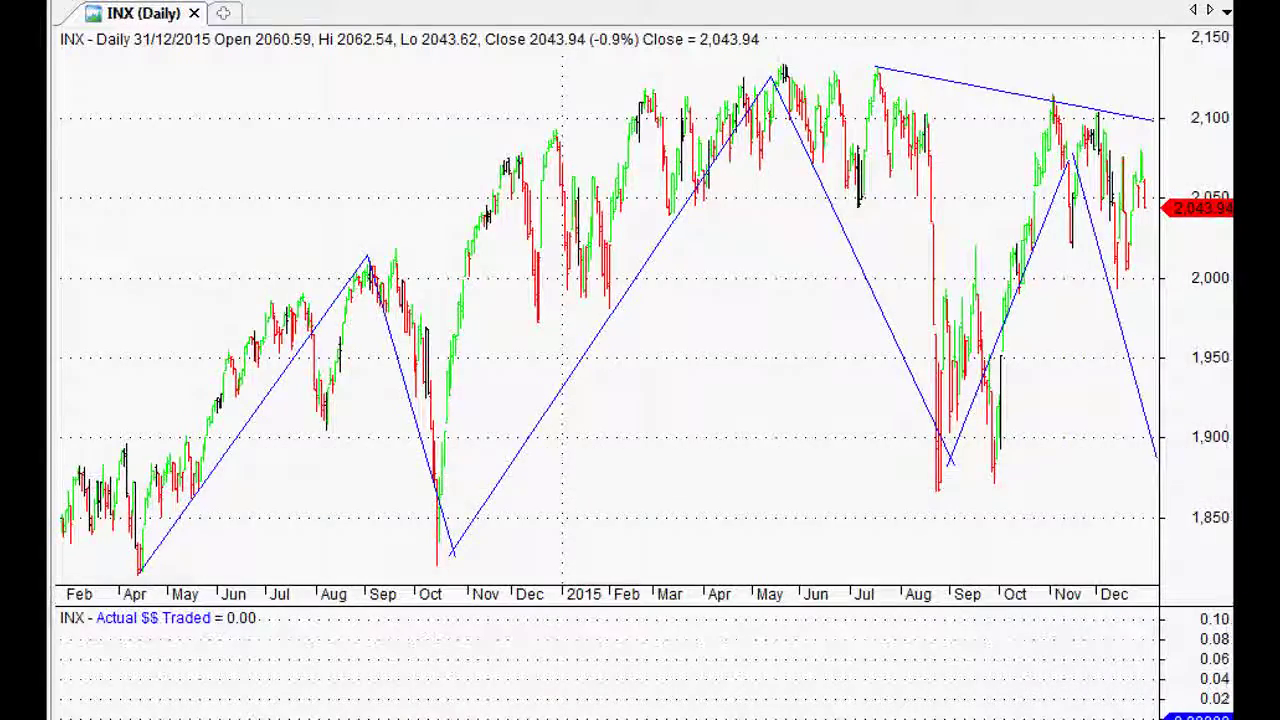
# - Draw a rising trendline along the October 2014 and autumn 2015 lows, plus a short falling one along the November and December 2015 lows
pyautogui.scroll(-3, 198, 357)
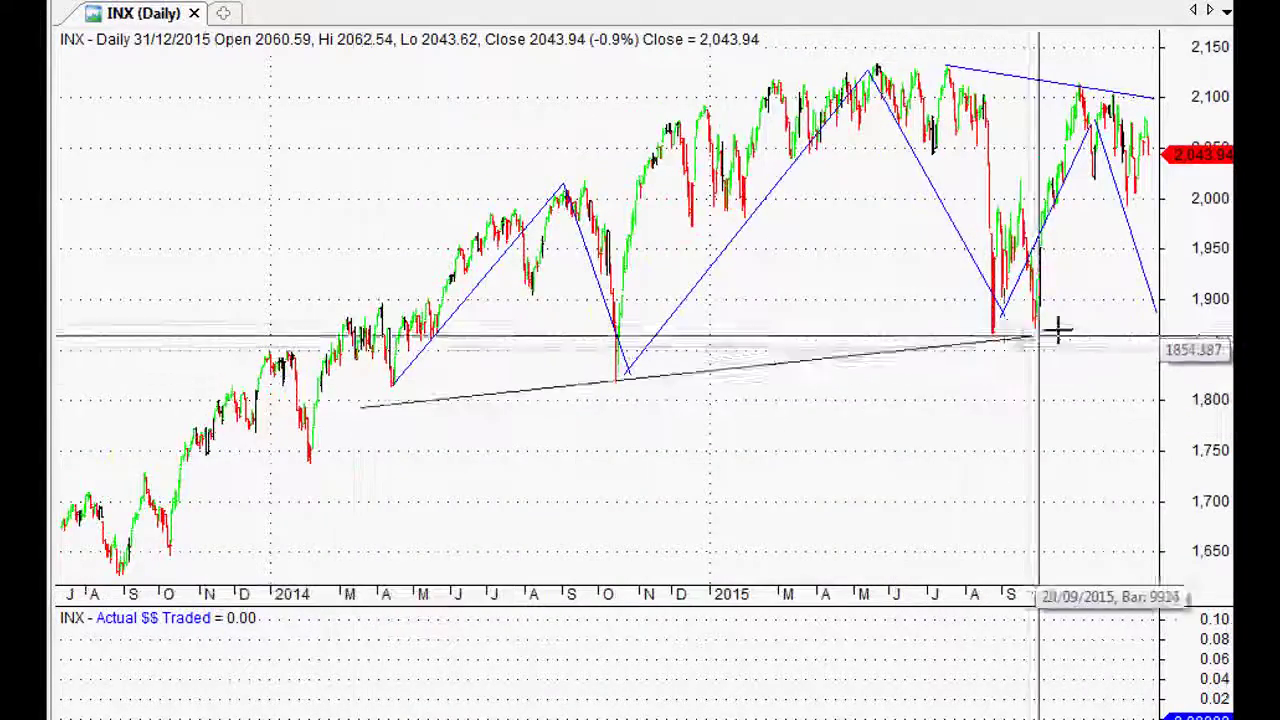
pyautogui.moveTo(1157, 300); pyautogui.dragTo(357, 406)
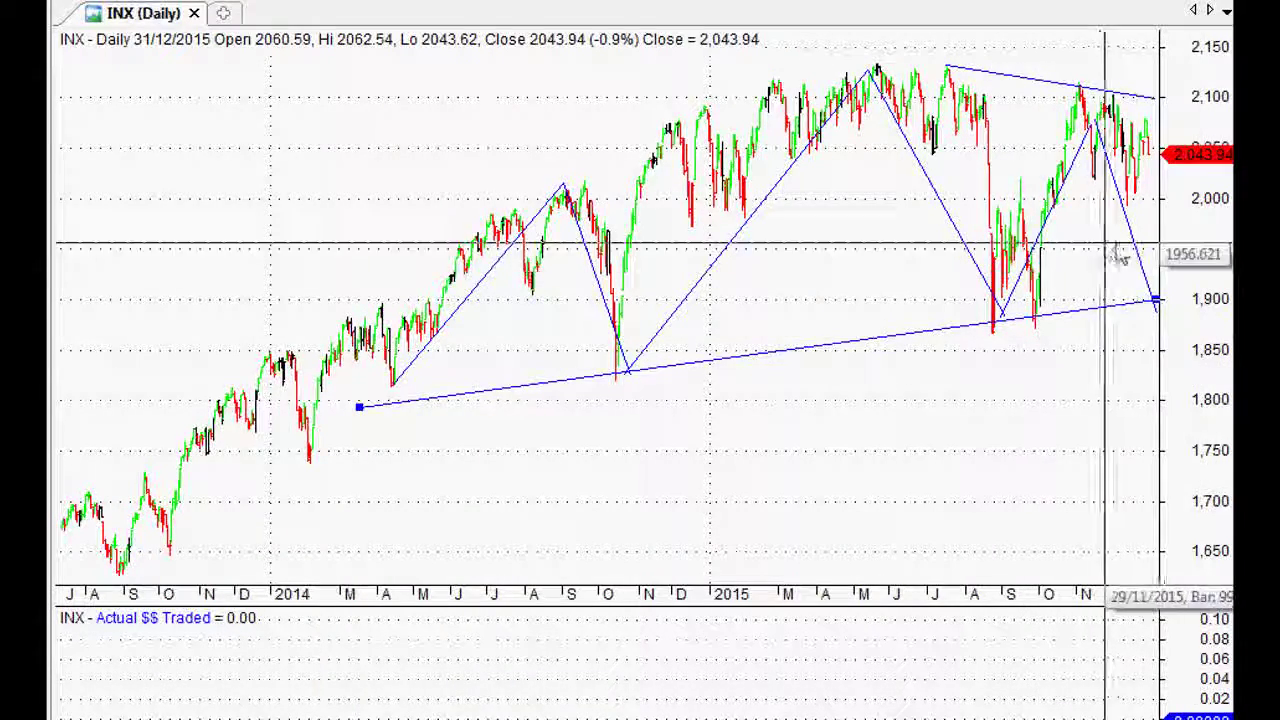
pyautogui.scroll(3, 846, 320)
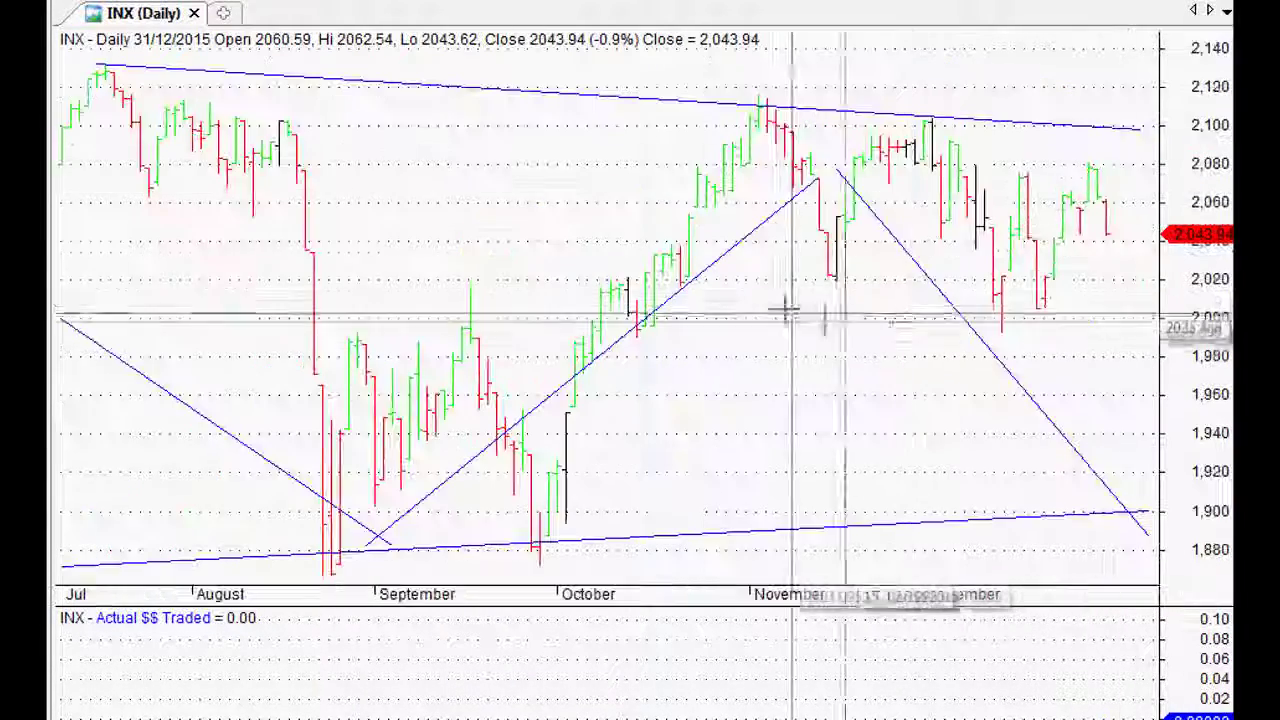
pyautogui.moveTo(1095, 325); pyautogui.dragTo(1097, 325)
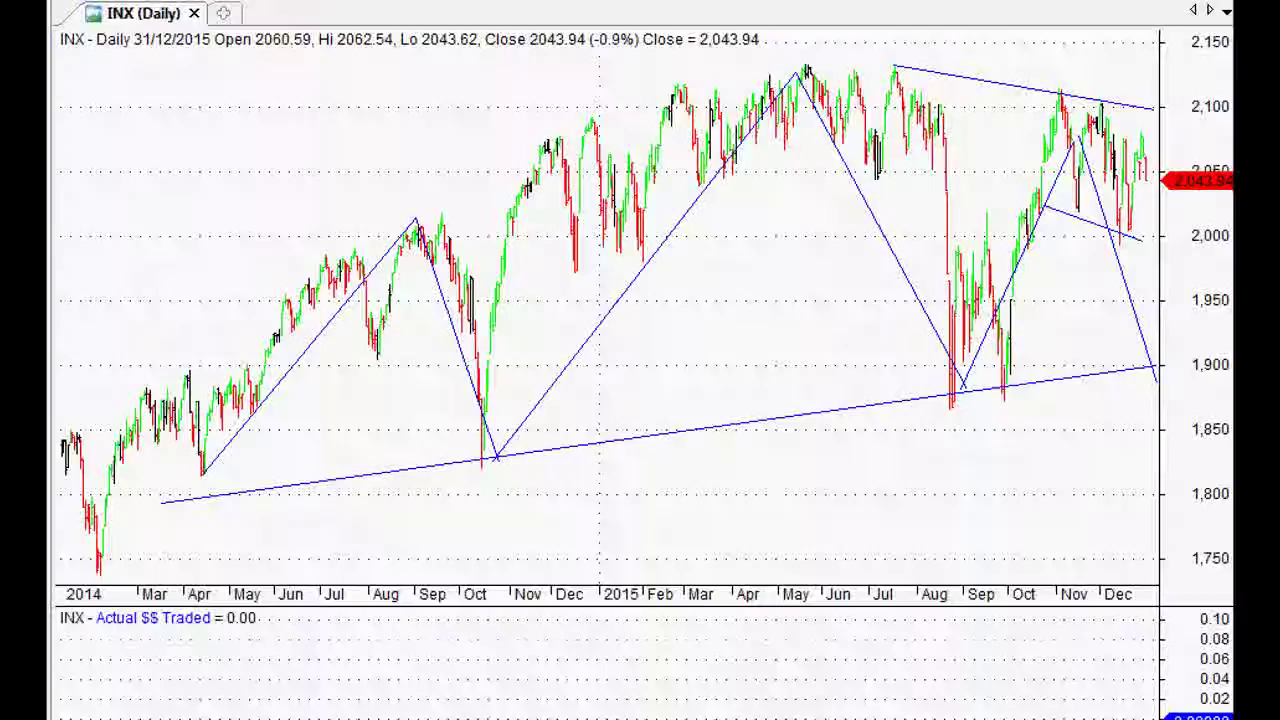
# - Trace the price swings from late 2009 to mid-2012 with connected trendlines, and draw a rising trendline under the 2010 and 2011 lows
pyautogui.hscroll(-10, 607, 307)
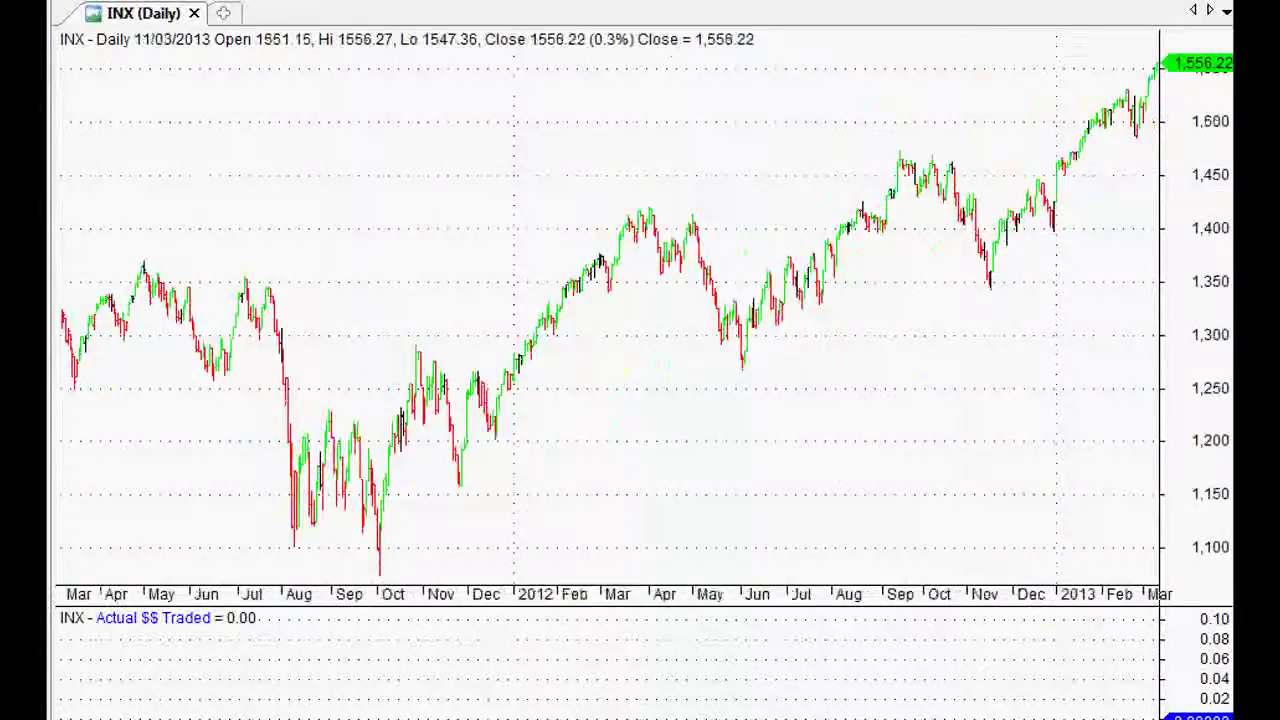
pyautogui.hscroll(-6, 968, 287)
pyautogui.scroll(-2, 968, 287)
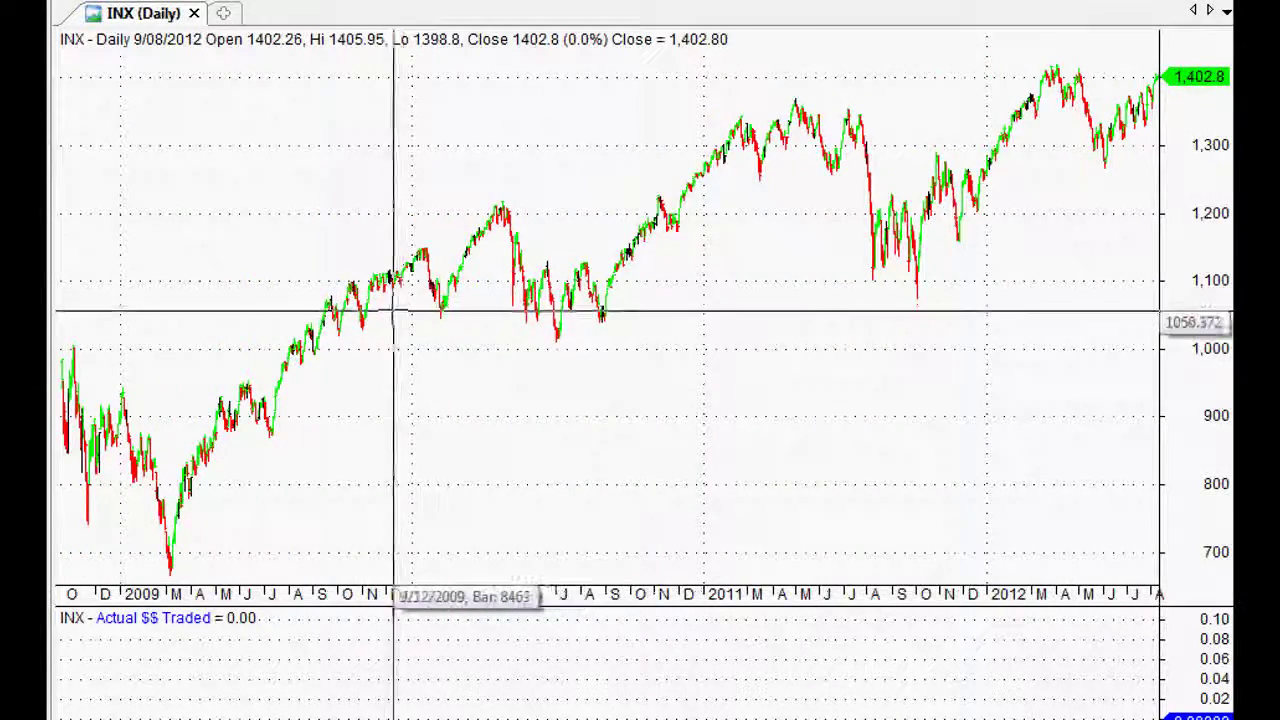
pyautogui.click(363, 328)
pyautogui.click(491, 212)
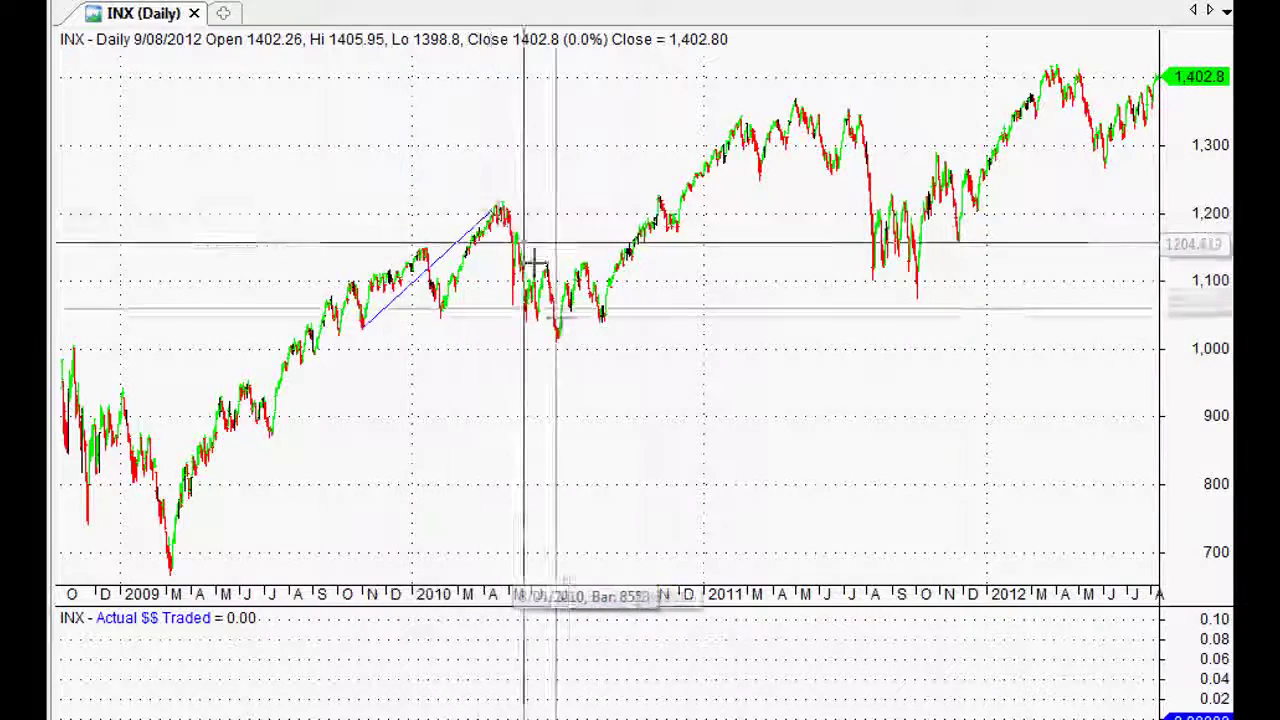
pyautogui.click(568, 336)
pyautogui.moveTo(672, 190); pyautogui.dragTo(797, 99)
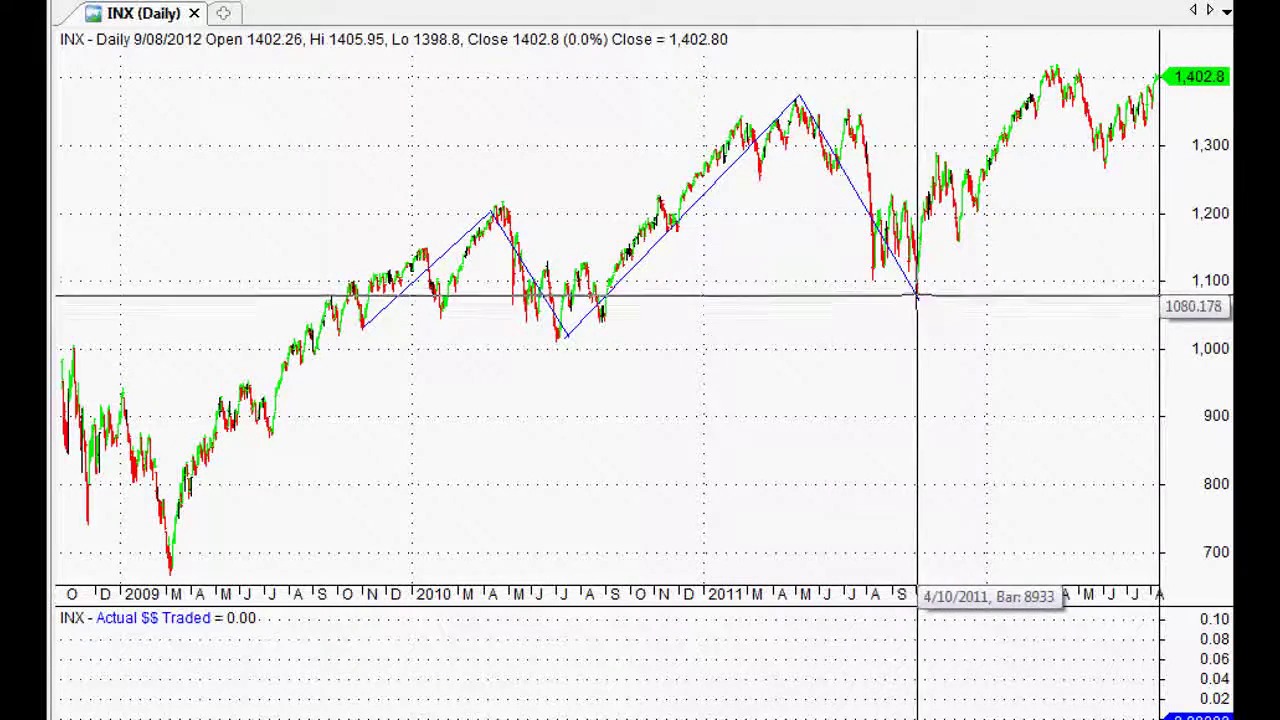
pyautogui.moveTo(920, 298)
pyautogui.mouseDown()
pyautogui.moveTo(1060, 63)
pyautogui.moveTo(1108, 166)
pyautogui.moveTo(1100, 222)
pyautogui.mouseUp()
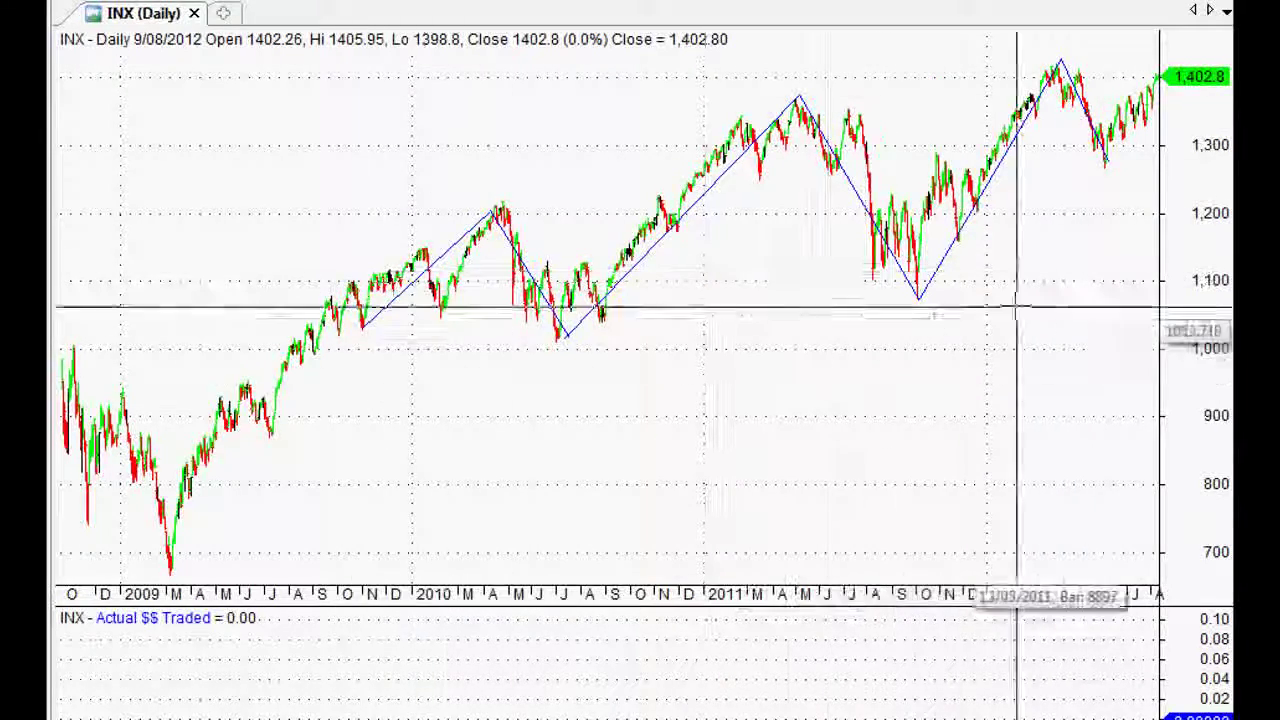
pyautogui.click(1122, 262)
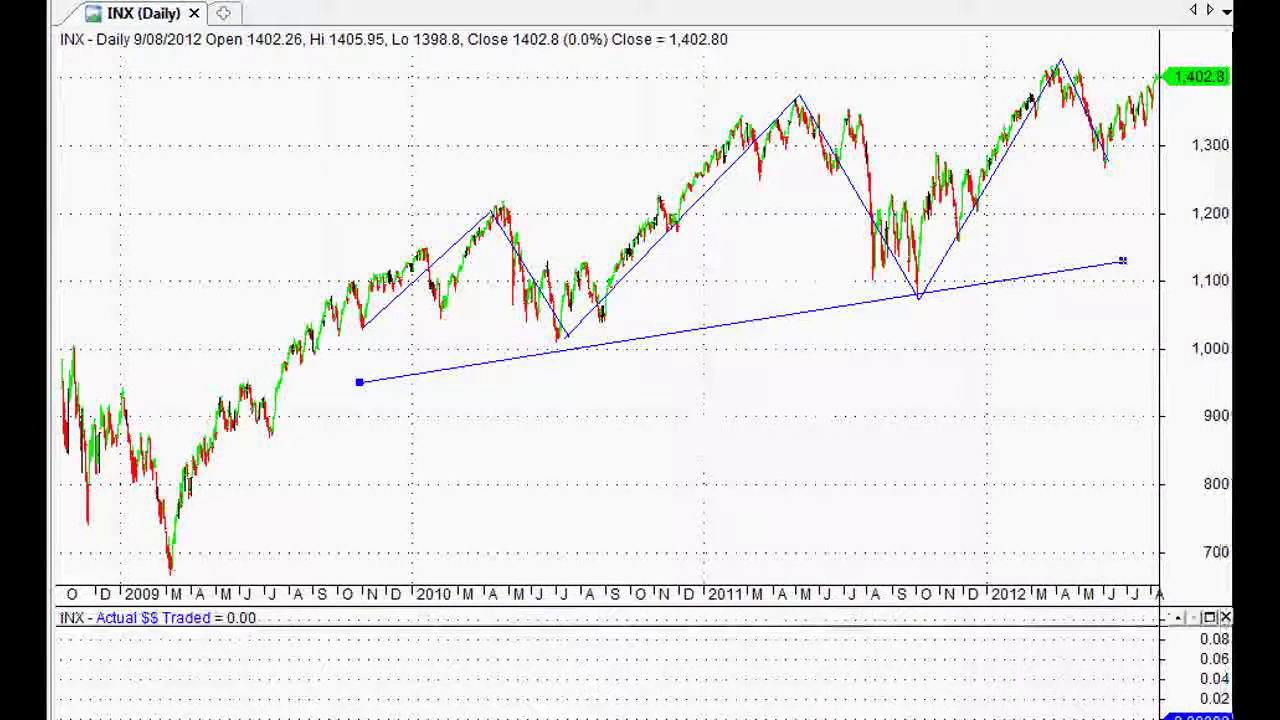
# - Overlay a Fibonacci retracement from the October 2011 low to the spring 2012 high to check the pullback, and delete it
pyautogui.moveTo(918, 290); pyautogui.dragTo(1053, 60)
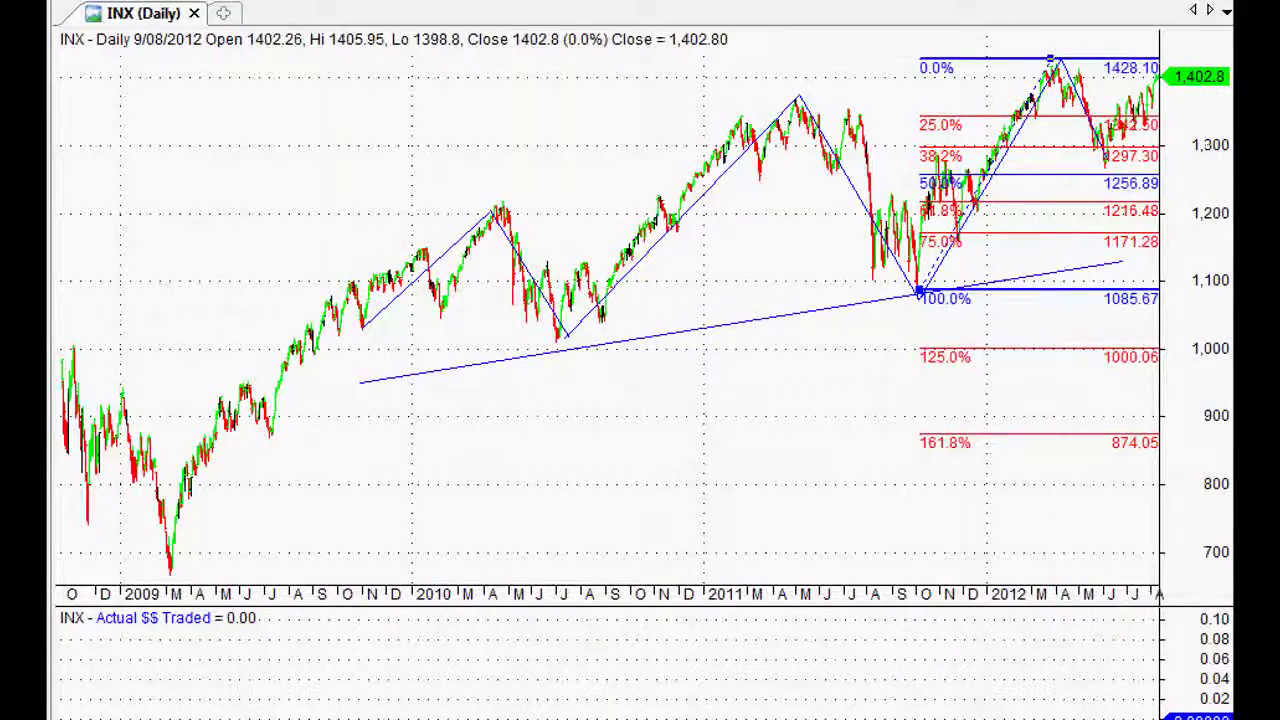
pyautogui.scroll(6, 822, 296)
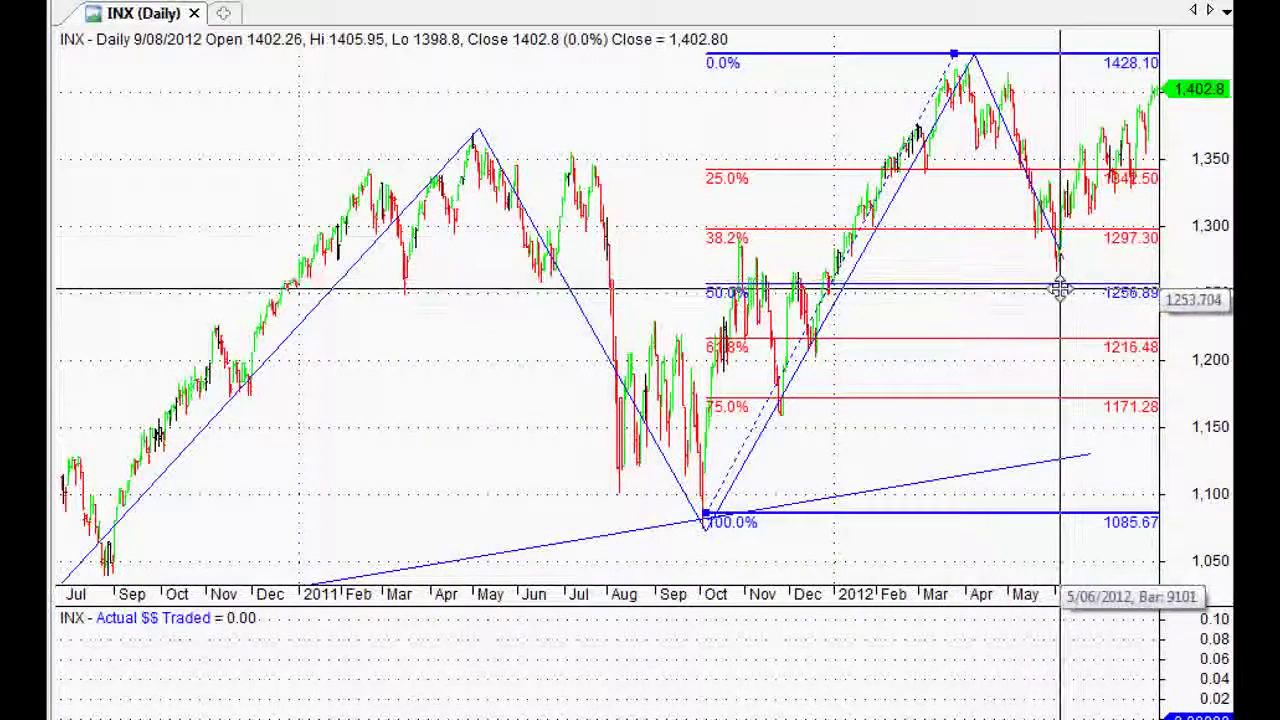
pyautogui.press('Delete')
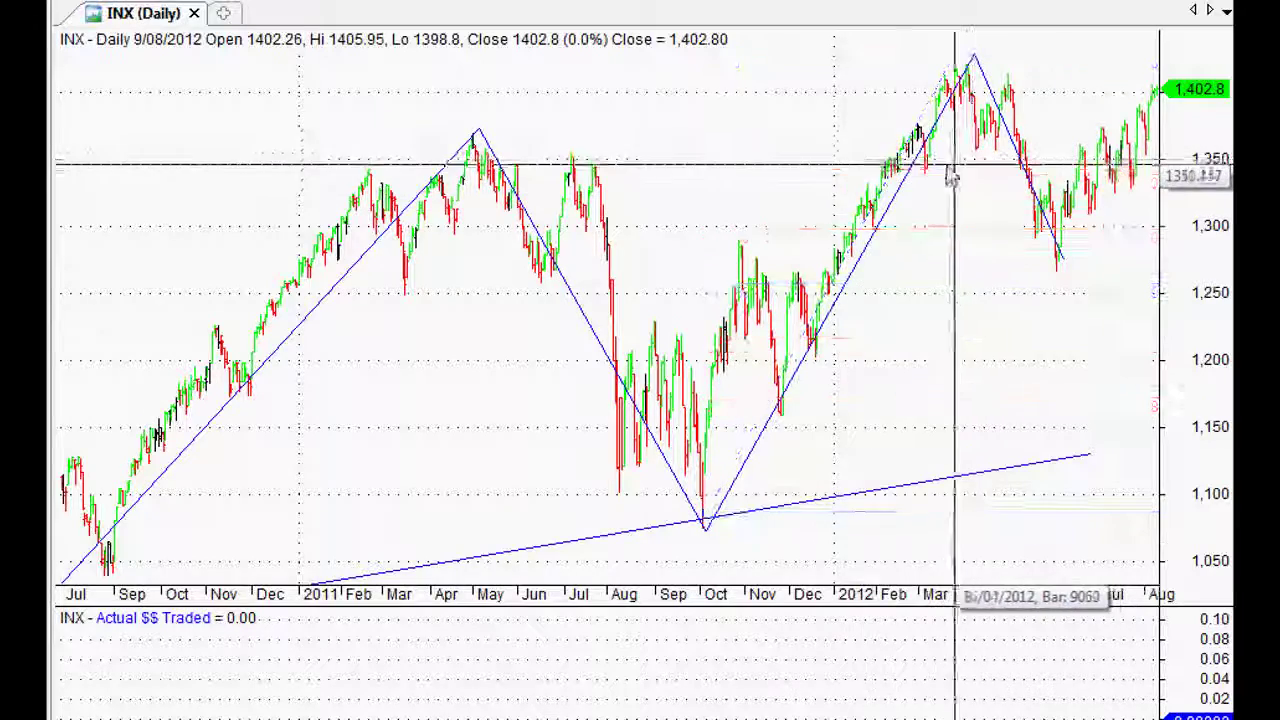
# - Delete the swing lines drawn from mid-2010 to mid-2012 and the rising trendline under the 2010 and 2011 lows
pyautogui.click(906, 175)
pyautogui.press('Delete')
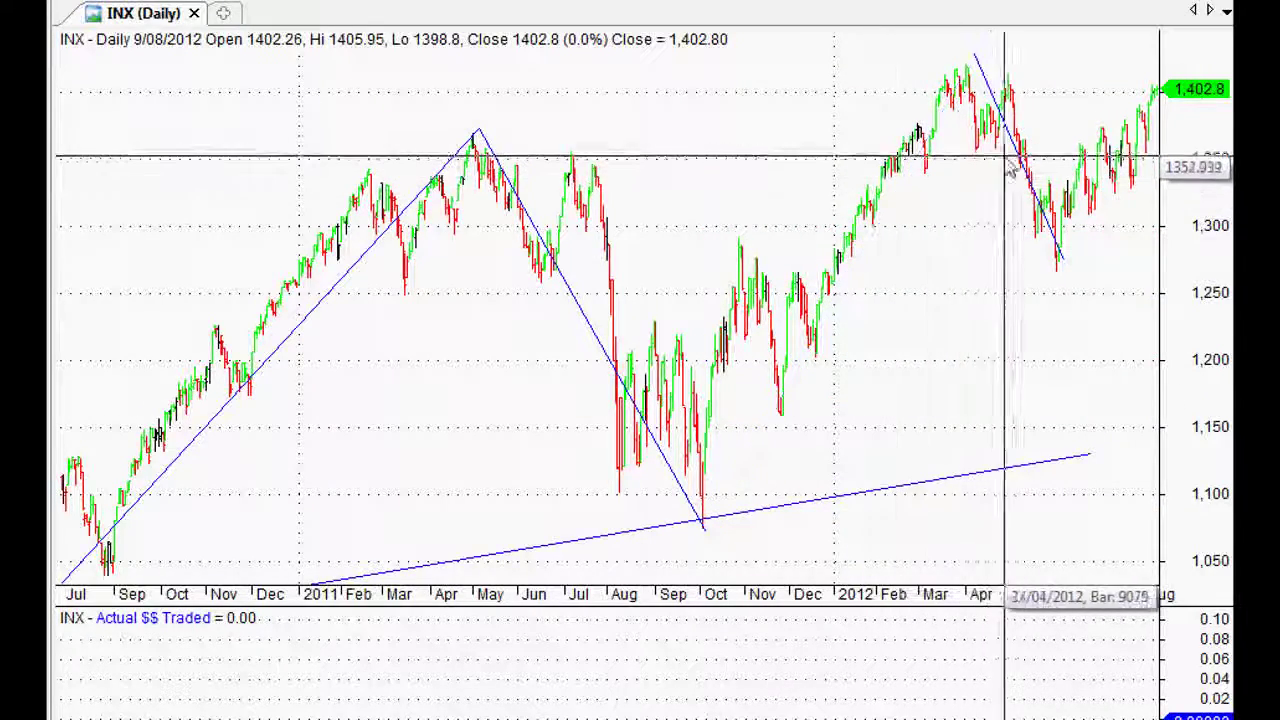
pyautogui.press('Delete')
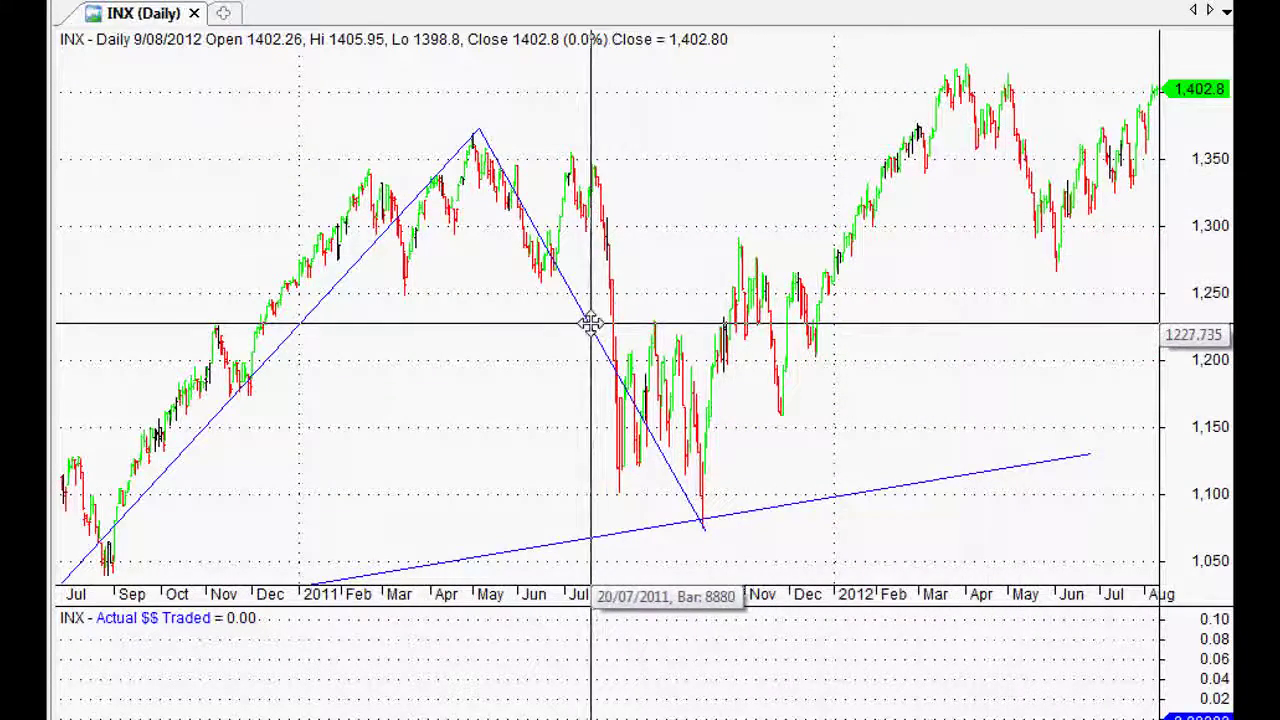
pyautogui.click(601, 351)
pyautogui.press('Delete')
pyautogui.click(337, 282)
pyautogui.press('Delete')
pyautogui.click(791, 503)
pyautogui.press('Delete')
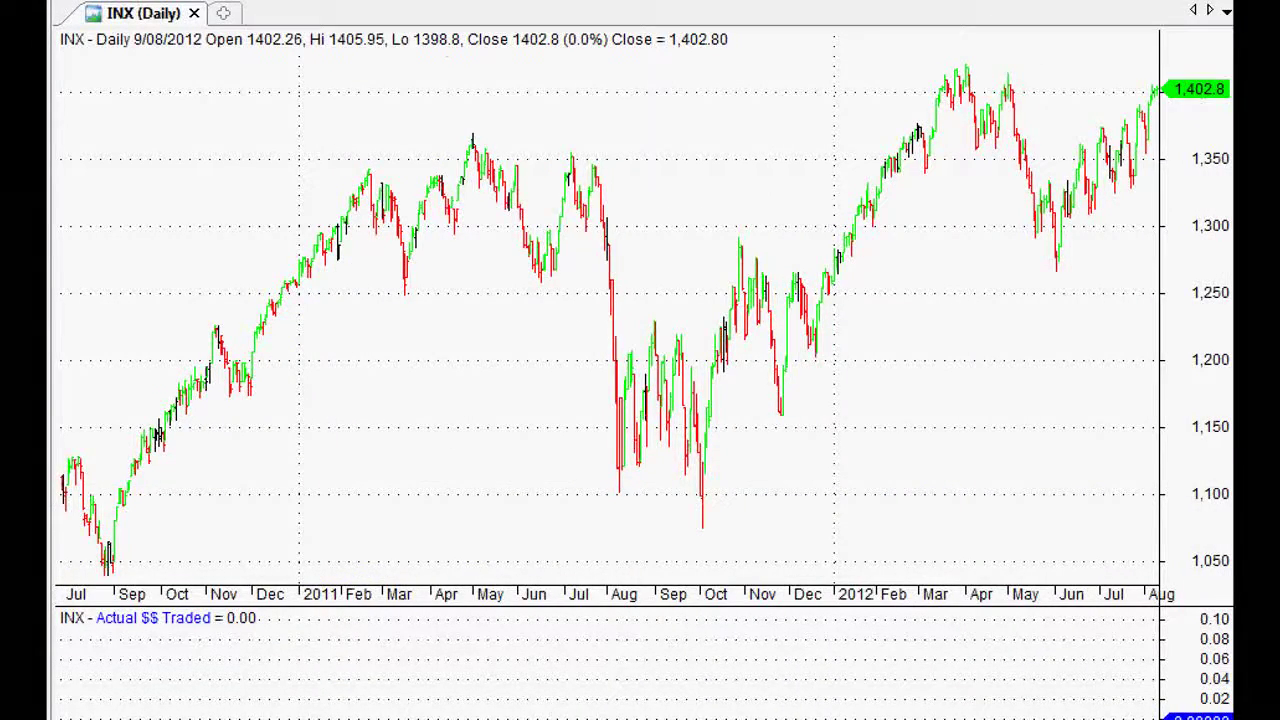
# - Return to the latest INX prices at the end of 2015 and examine the drawn swings and trendlines
pyautogui.scroll(-3, 608, 310)
pyautogui.hscroll(8, 608, 310)
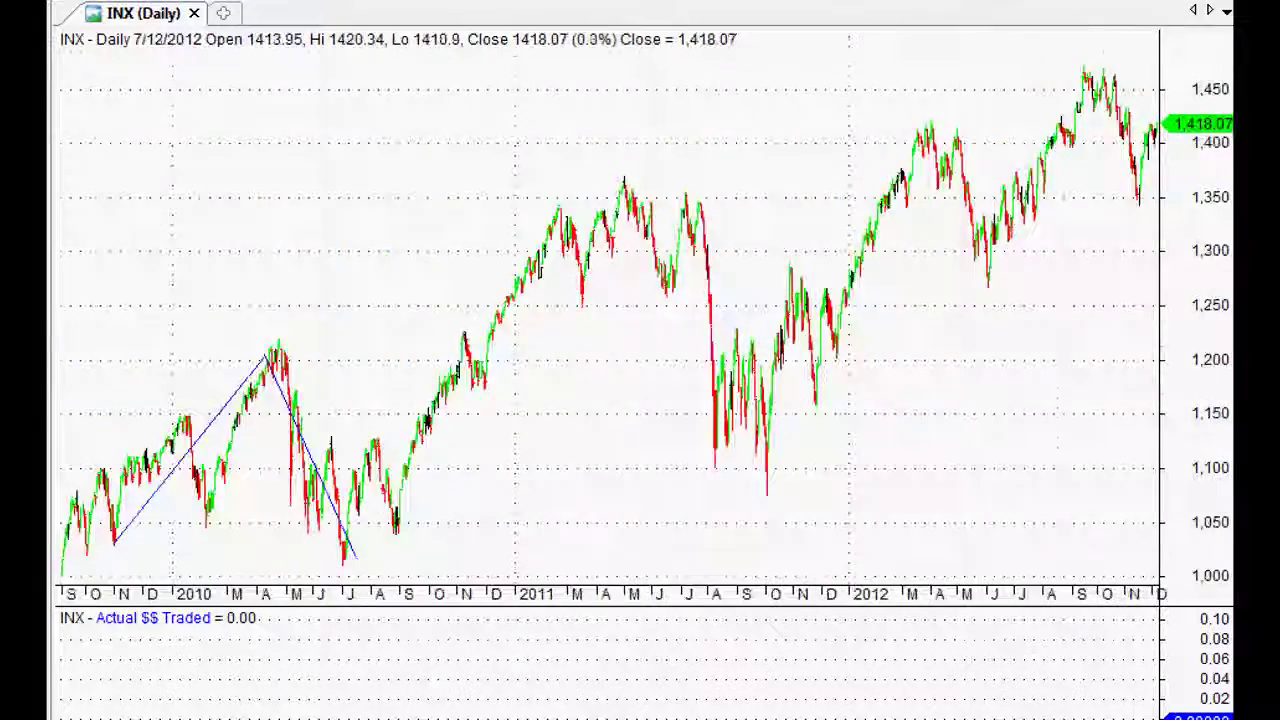
pyautogui.press('Right')
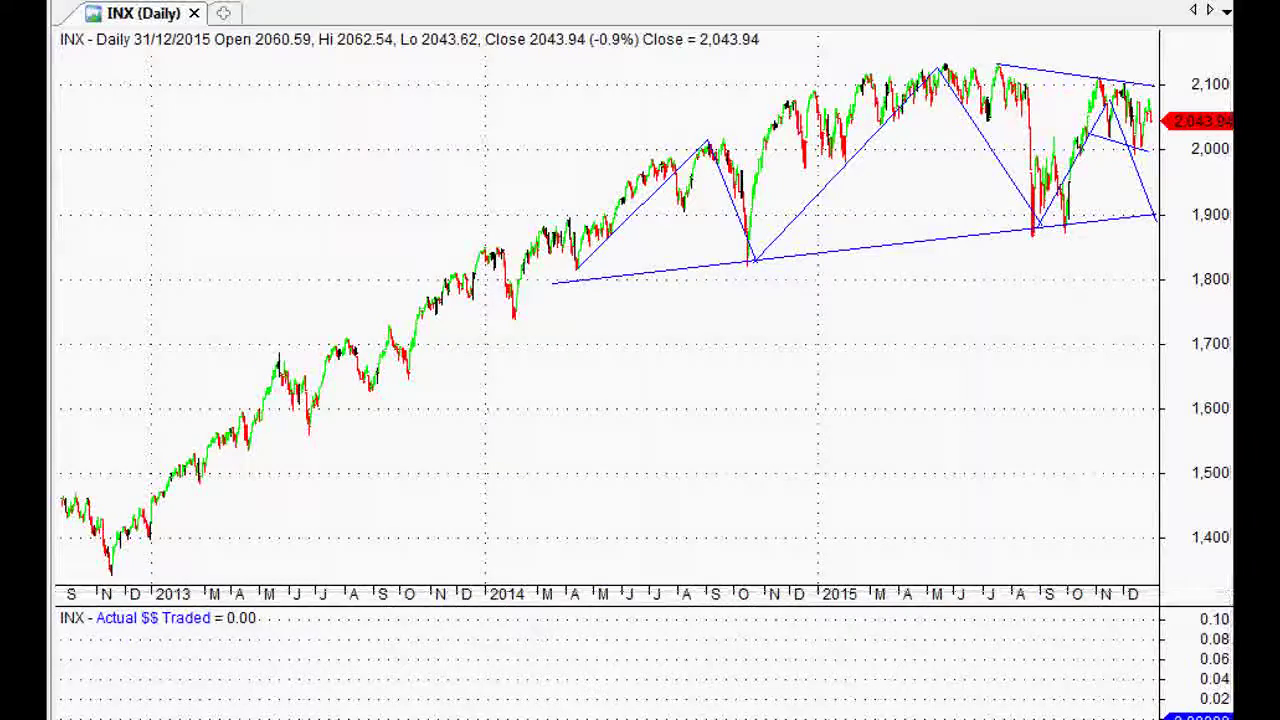
pyautogui.press('Up')
pyautogui.press('Up')
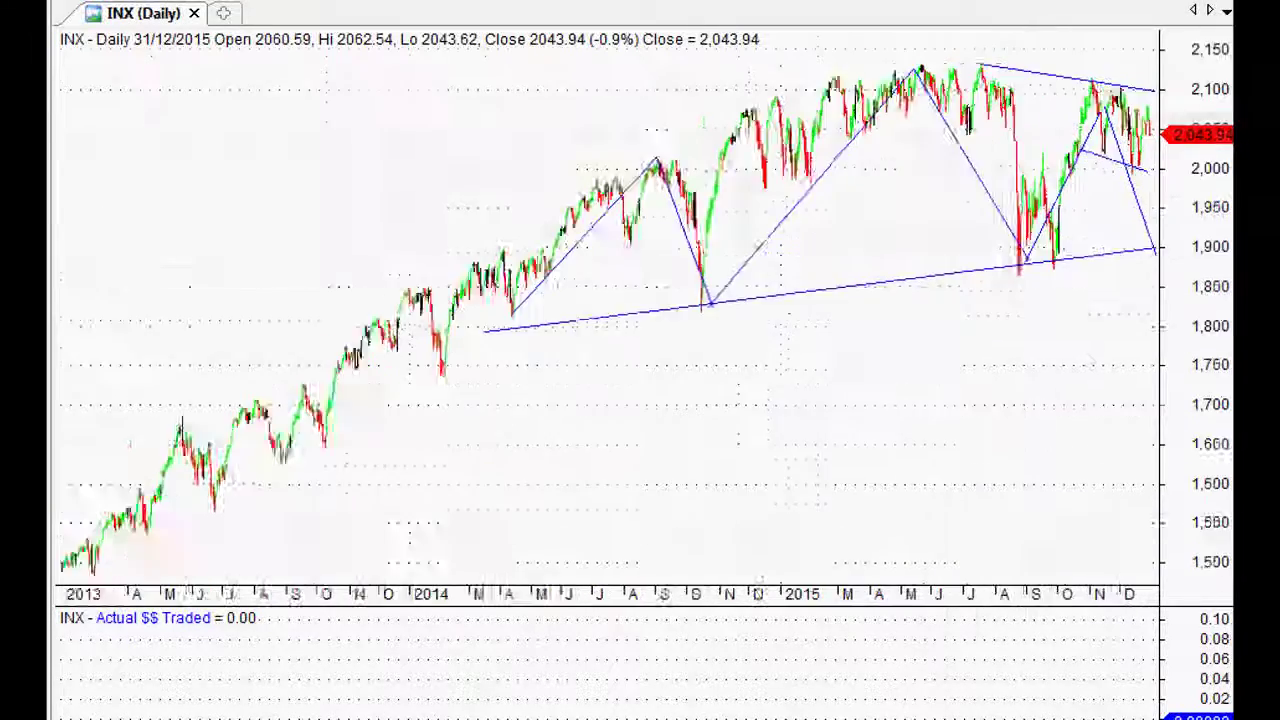
pyautogui.press('KP_Add')
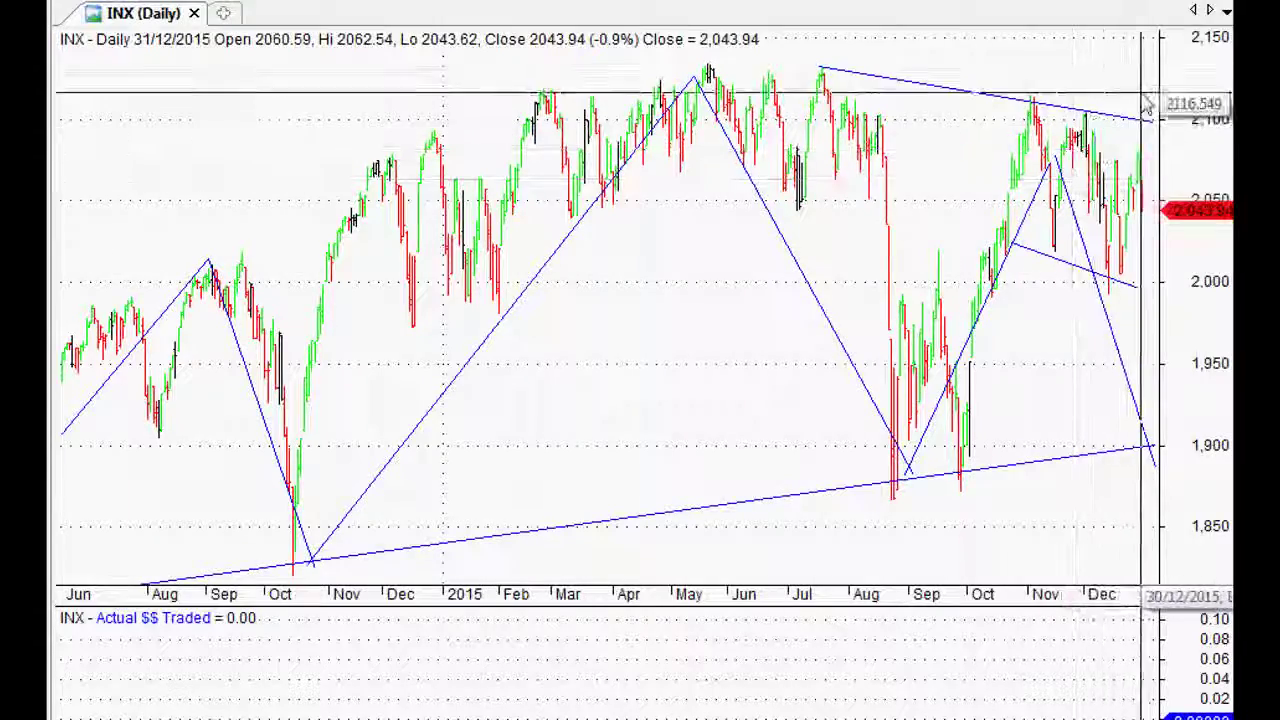
pyautogui.press('KP_Subtract')
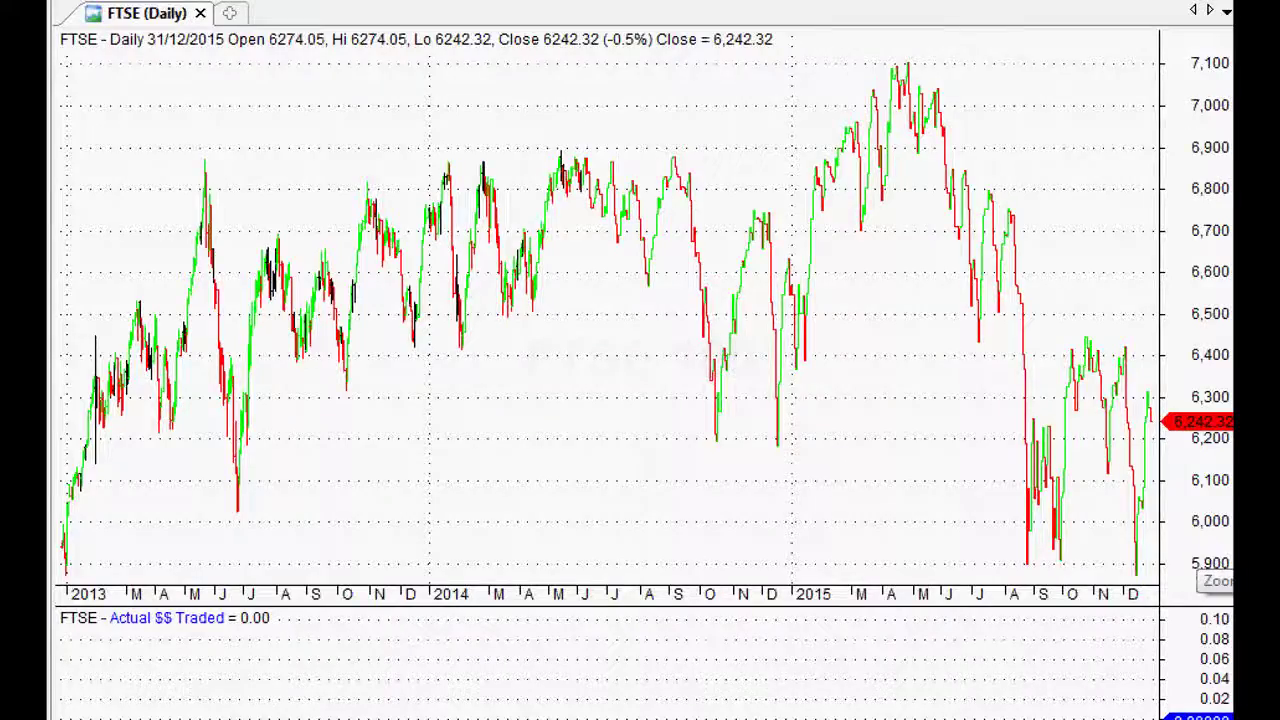
# - Overlay a Fibonacci retracement from the April 2015 FTSE high to the late-September 2015 low to check the pullback levels, and delete it
pyautogui.scroll(-2, 606, 310)
pyautogui.scroll(1, 606, 310)
pyautogui.press('+')
pyautogui.press('+')
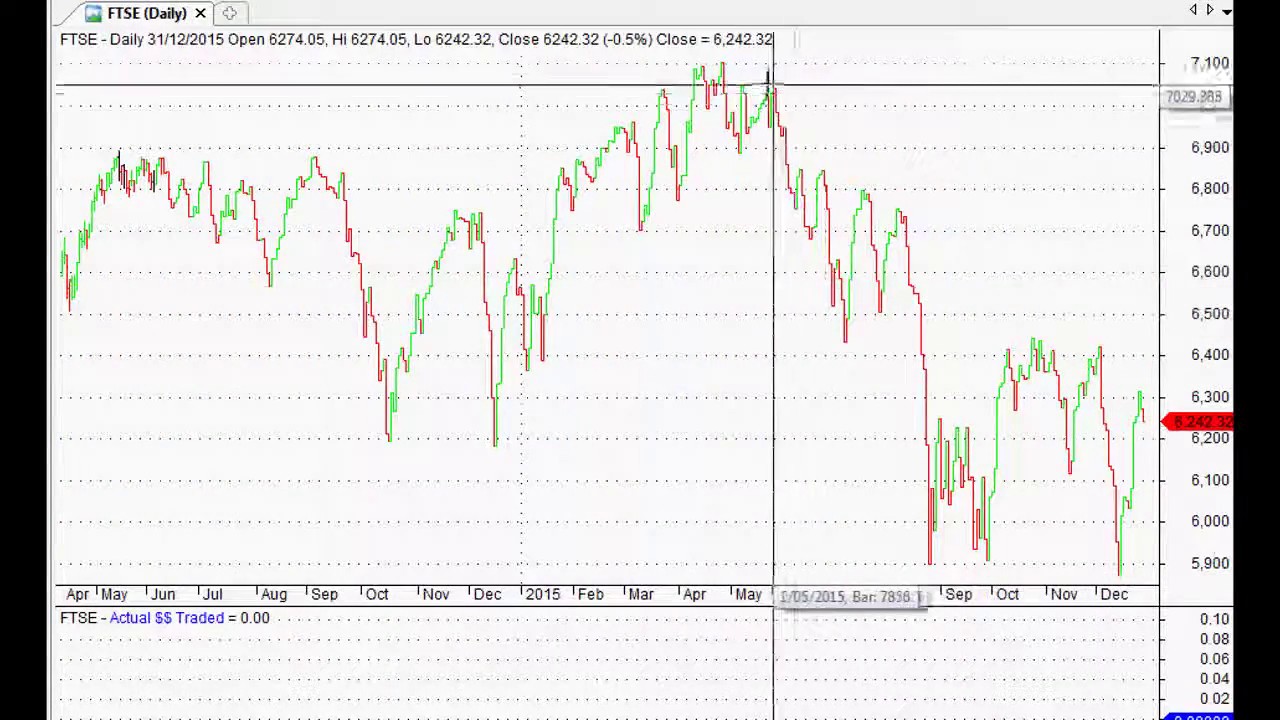
pyautogui.moveTo(734, 63); pyautogui.dragTo(988, 574)
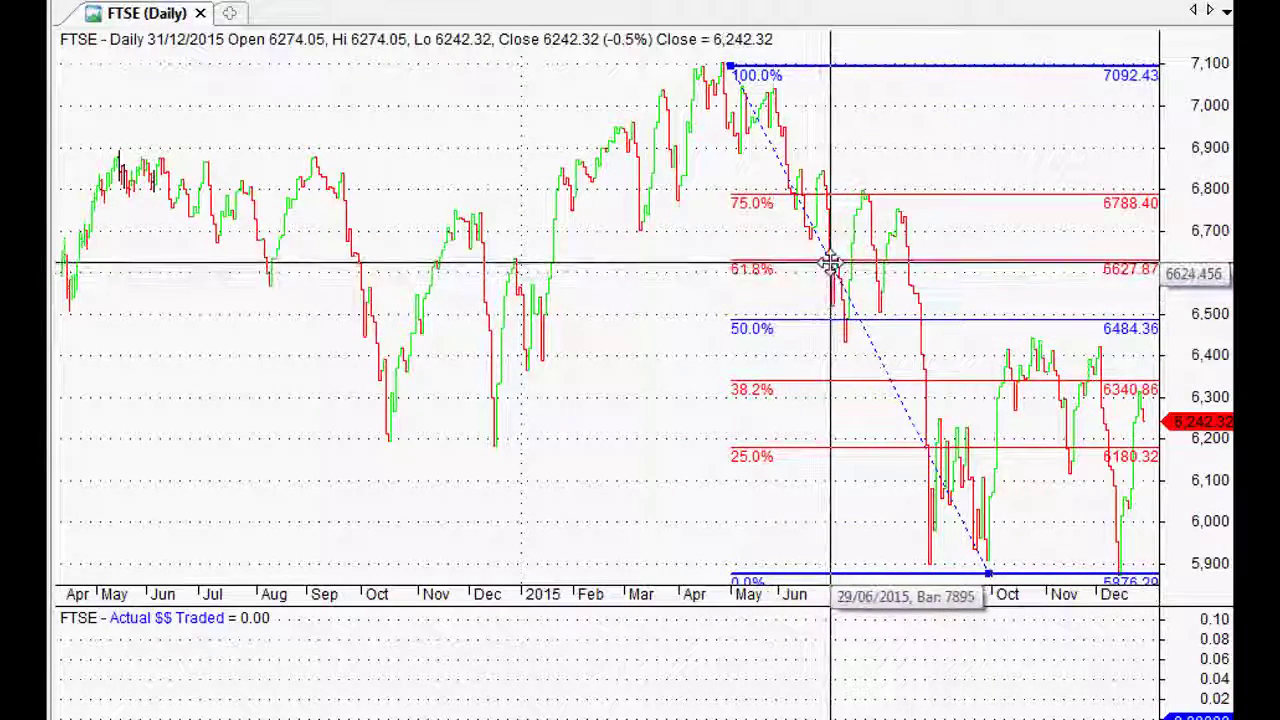
pyautogui.press('Delete')
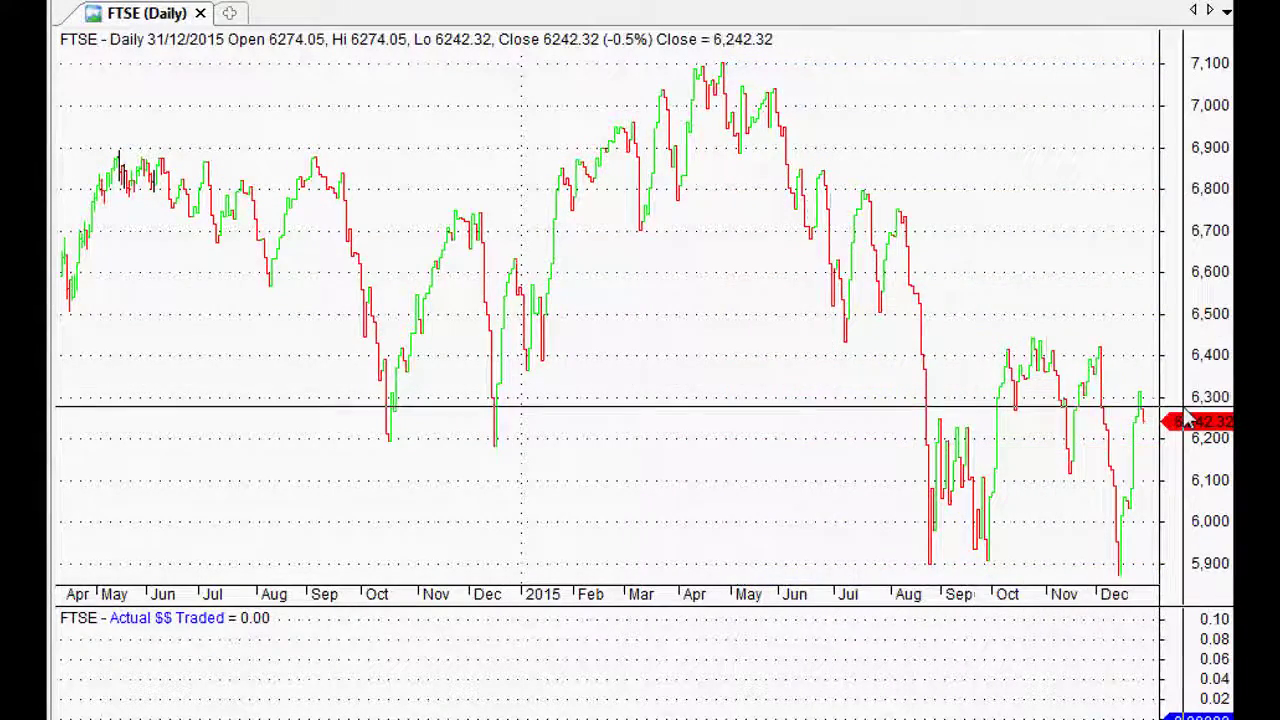
# - Trace the FTSE swings from mid-2013 to December 2015 with connected dashed lines, and draw a support line across the August and December 2015 lows
pyautogui.scroll(-4, 608, 315)
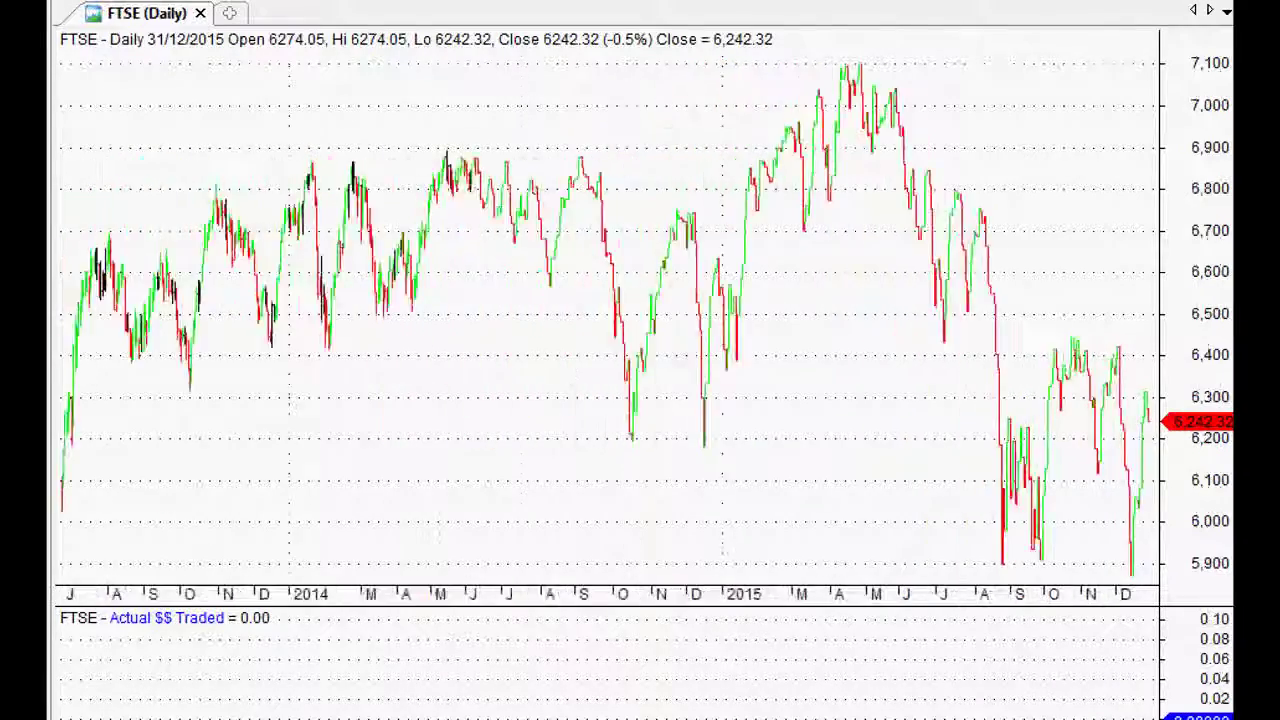
pyautogui.click(442, 348)
pyautogui.click(746, 140)
pyautogui.click(809, 301)
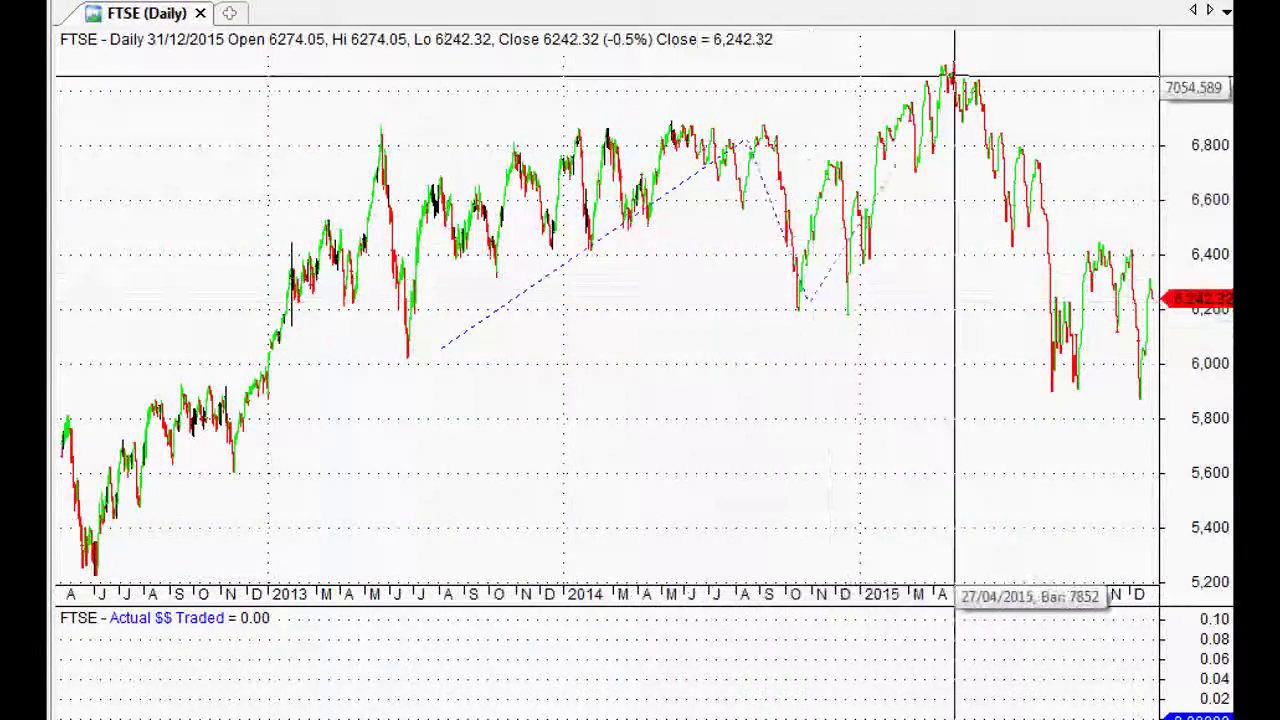
pyautogui.click(949, 82)
pyautogui.click(1097, 251)
pyautogui.moveTo(410, 287); pyautogui.dragTo(1150, 388)
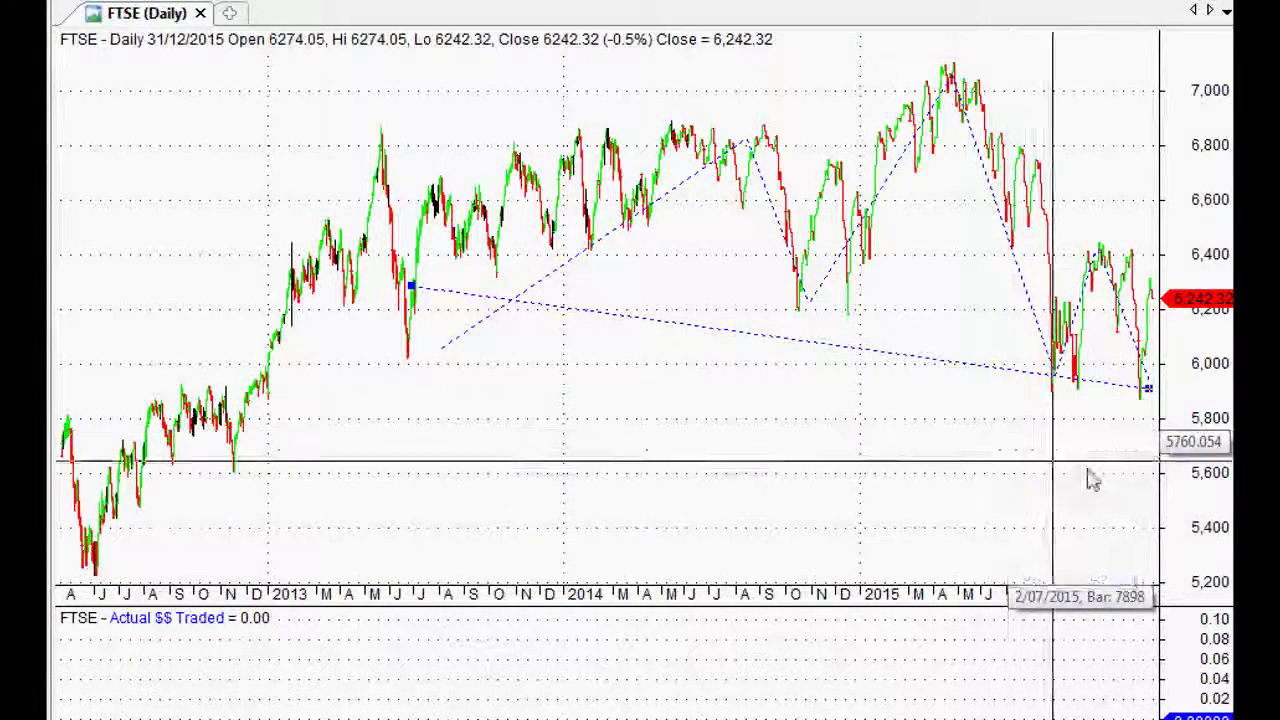
# - Draw a falling trendline from the late-April 2015 FTSE high across the early-December 2015 high
pyautogui.hotkey('ctrl', '+')
pyautogui.hotkey('ctrl', '+')
pyautogui.hotkey('ctrl', '+')
pyautogui.hotkey('ctrl', '+')
pyautogui.hotkey('ctrl', '+')
pyautogui.hotkey('ctrl', '+')
pyautogui.hotkey('ctrl', '+')
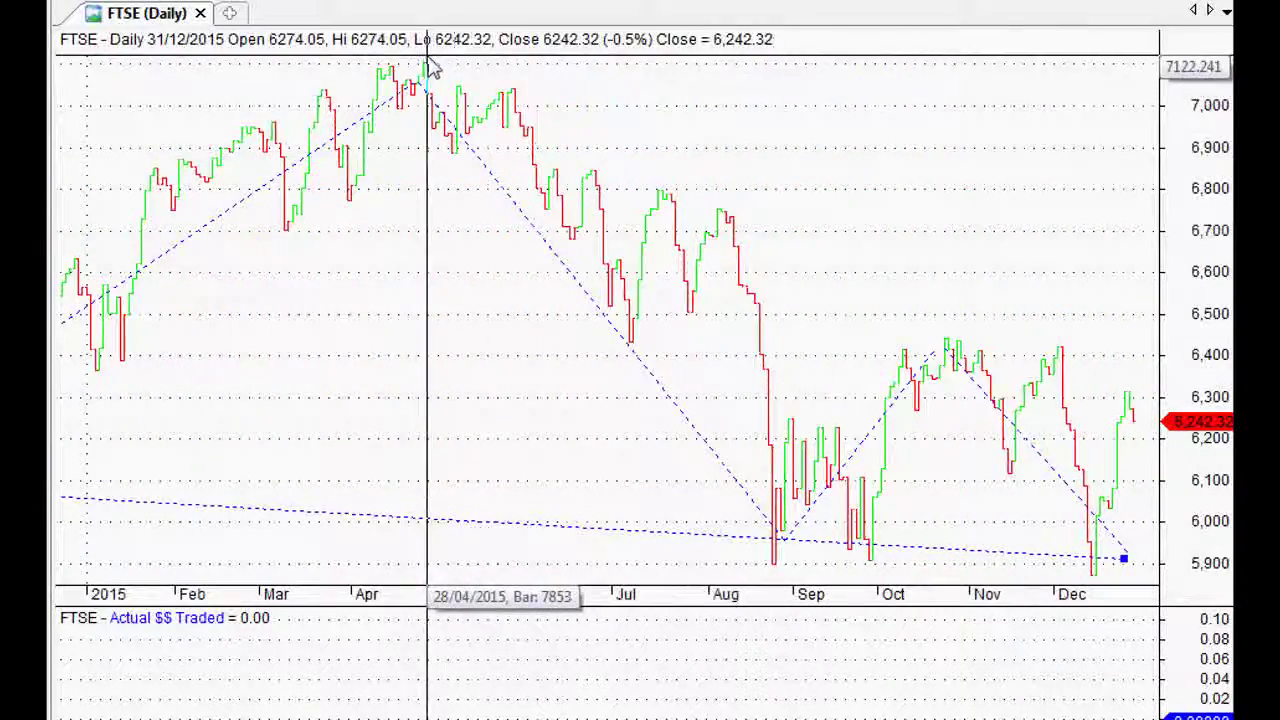
pyautogui.moveTo(434, 63); pyautogui.dragTo(1048, 365)
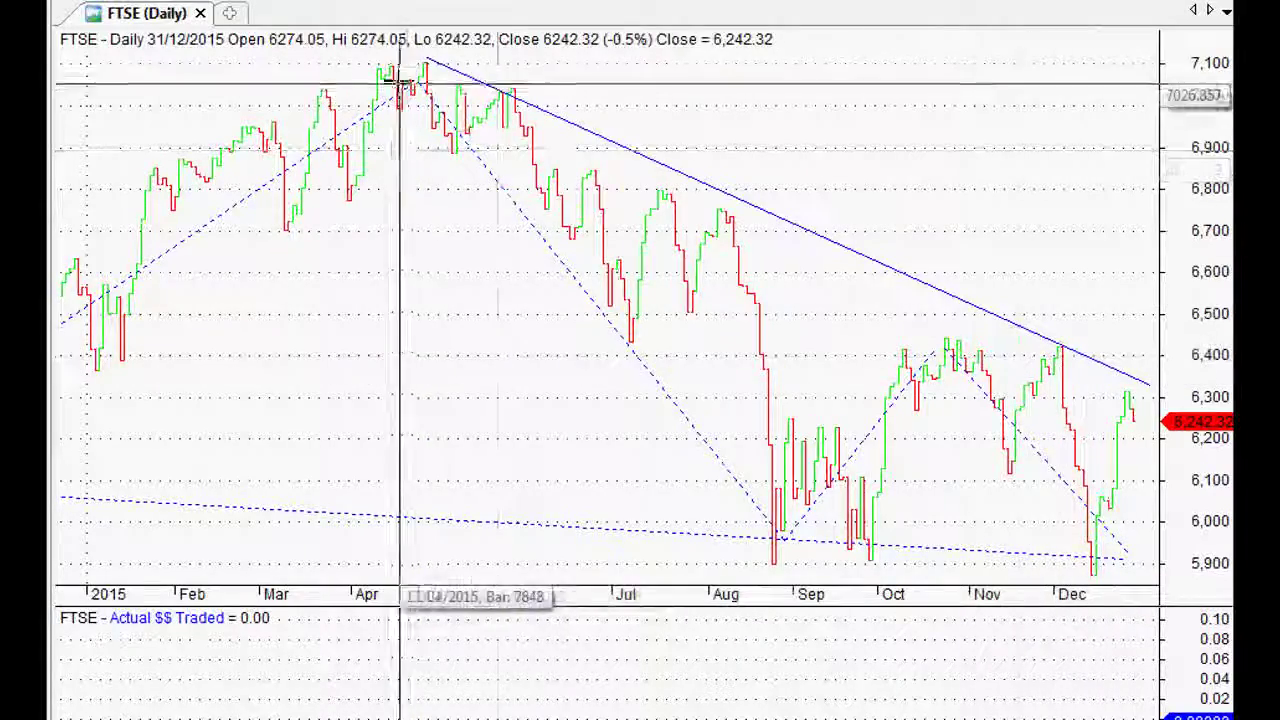
pyautogui.moveTo(434, 63); pyautogui.dragTo(820, 573)
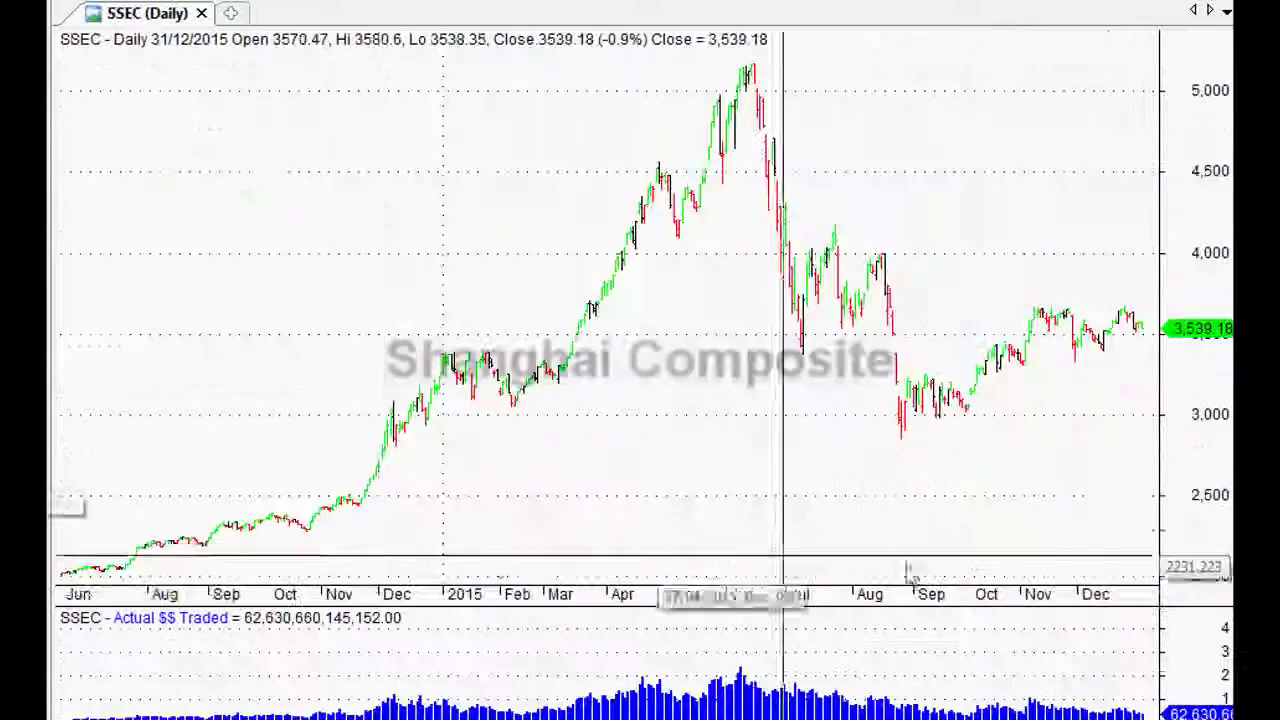
# - On the Shanghai Composite daily chart, trace the price swings from November 2014 to the August 2015 low with connected dashed lines
pyautogui.scroll(2, 606, 310)
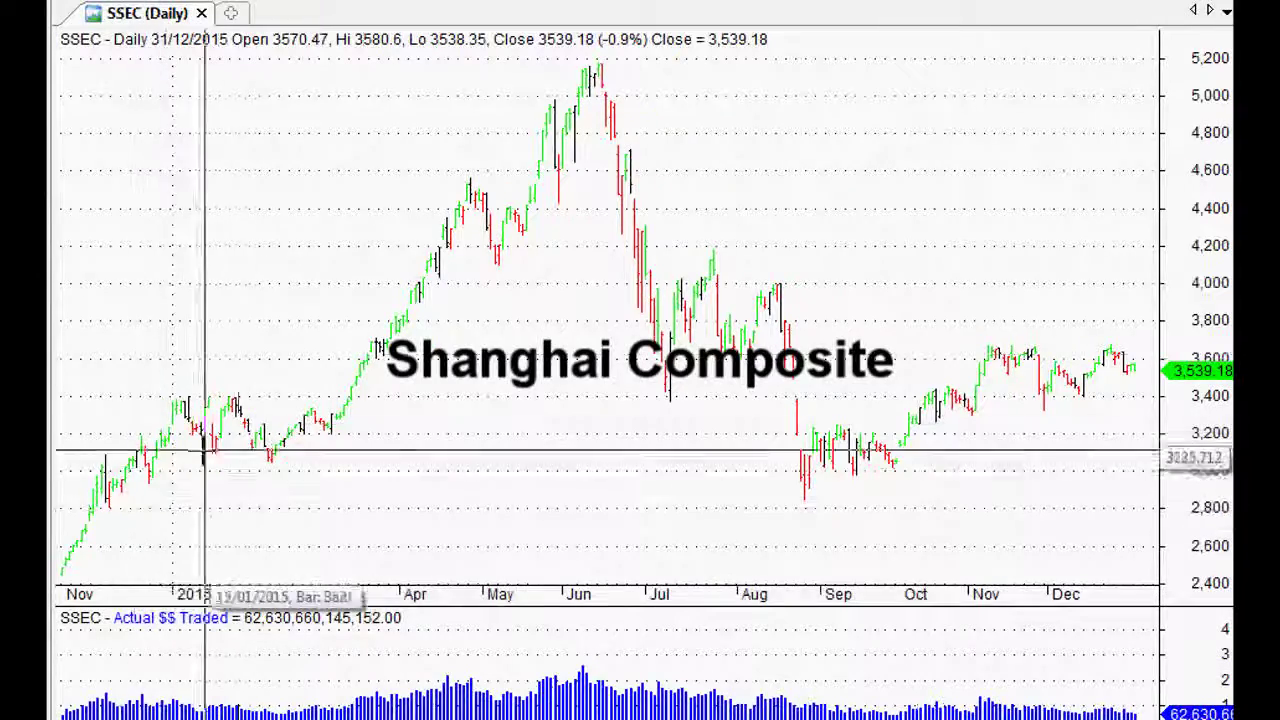
pyautogui.moveTo(100, 510); pyautogui.dragTo(229, 414)
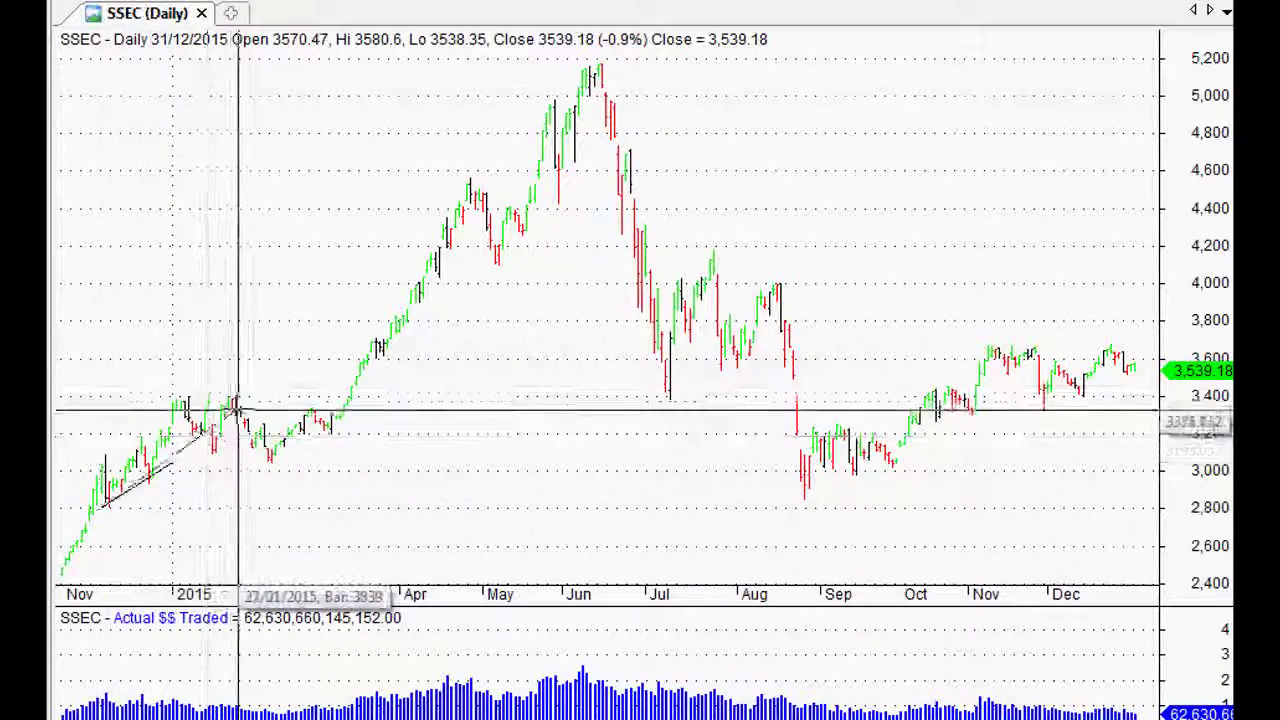
pyautogui.moveTo(583, 97); pyautogui.dragTo(588, 78)
pyautogui.moveTo(590, 80); pyautogui.dragTo(795, 490)
# - Draw a swing line from the August 2015 low to the late-December 2015 high and delete it
pyautogui.moveTo(797, 490); pyautogui.dragTo(1110, 358)
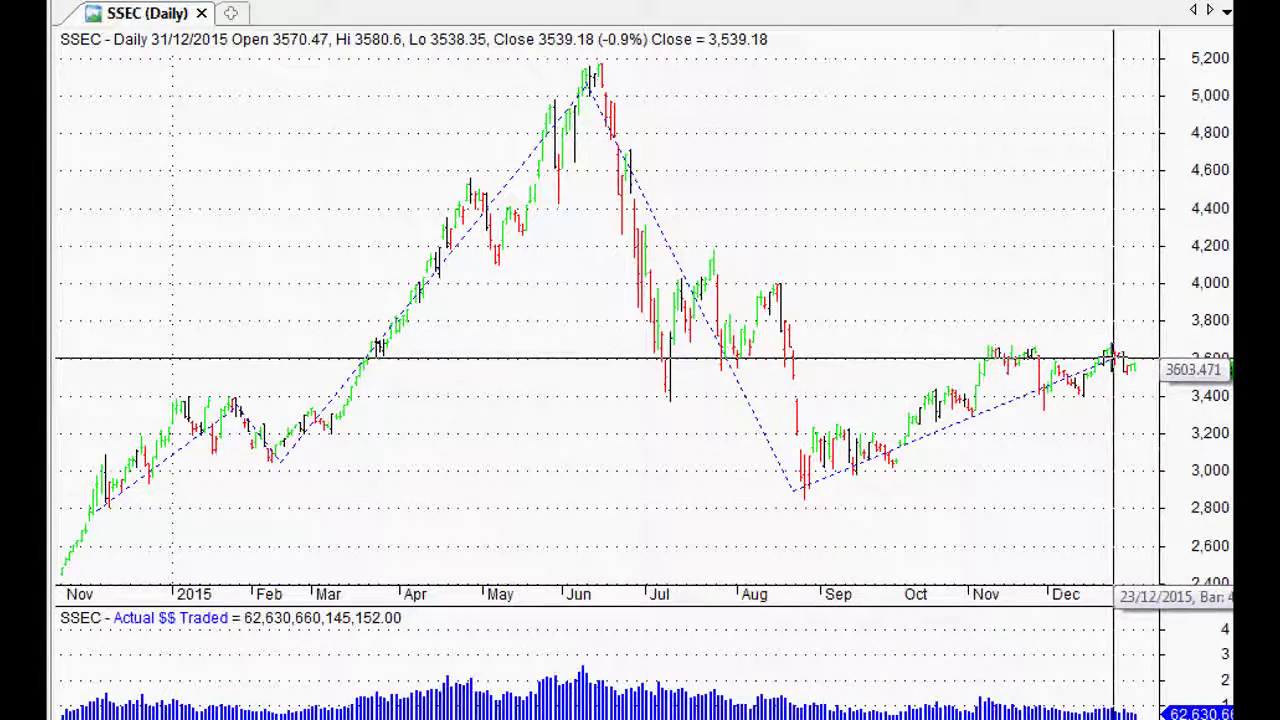
pyautogui.moveTo(972, 293); pyautogui.dragTo(1035, 314)
pyautogui.press('Escape')
pyautogui.click(1053, 388)
pyautogui.press('Delete')
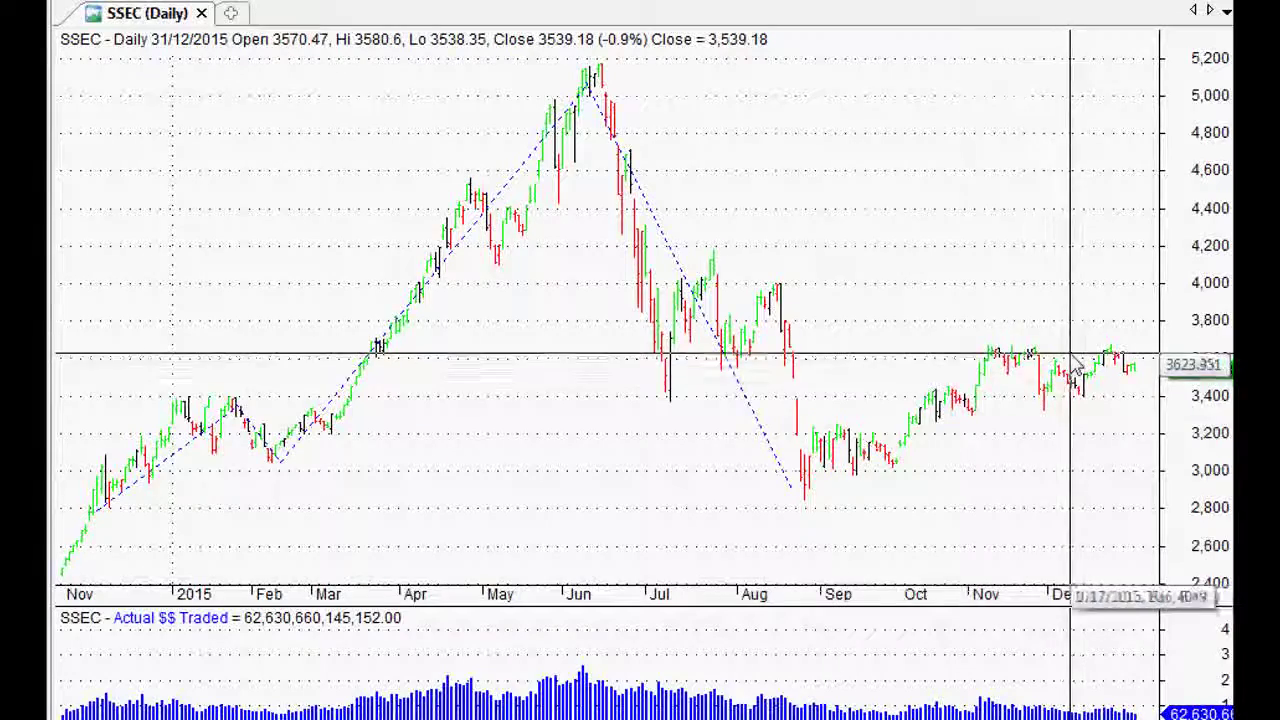
# - Draw a rising trendline under the August to December 2015 lows and a nearly level trendline across the November and December highs
pyautogui.scroll(5, 606, 320)
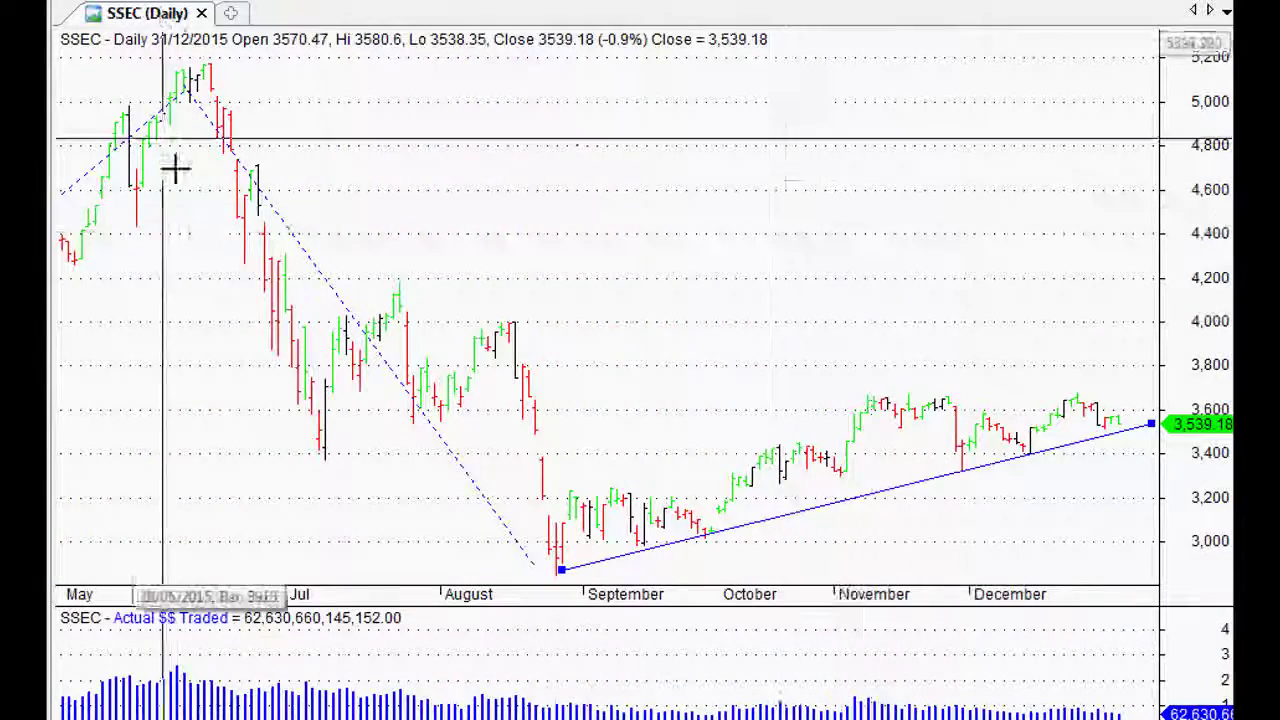
pyautogui.moveTo(575, 471)
pyautogui.mouseDown()
pyautogui.moveTo(1097, 337)
pyautogui.moveTo(1124, 350)
pyautogui.moveTo(1152, 401)
pyautogui.mouseUp()
pyautogui.press('Delete')
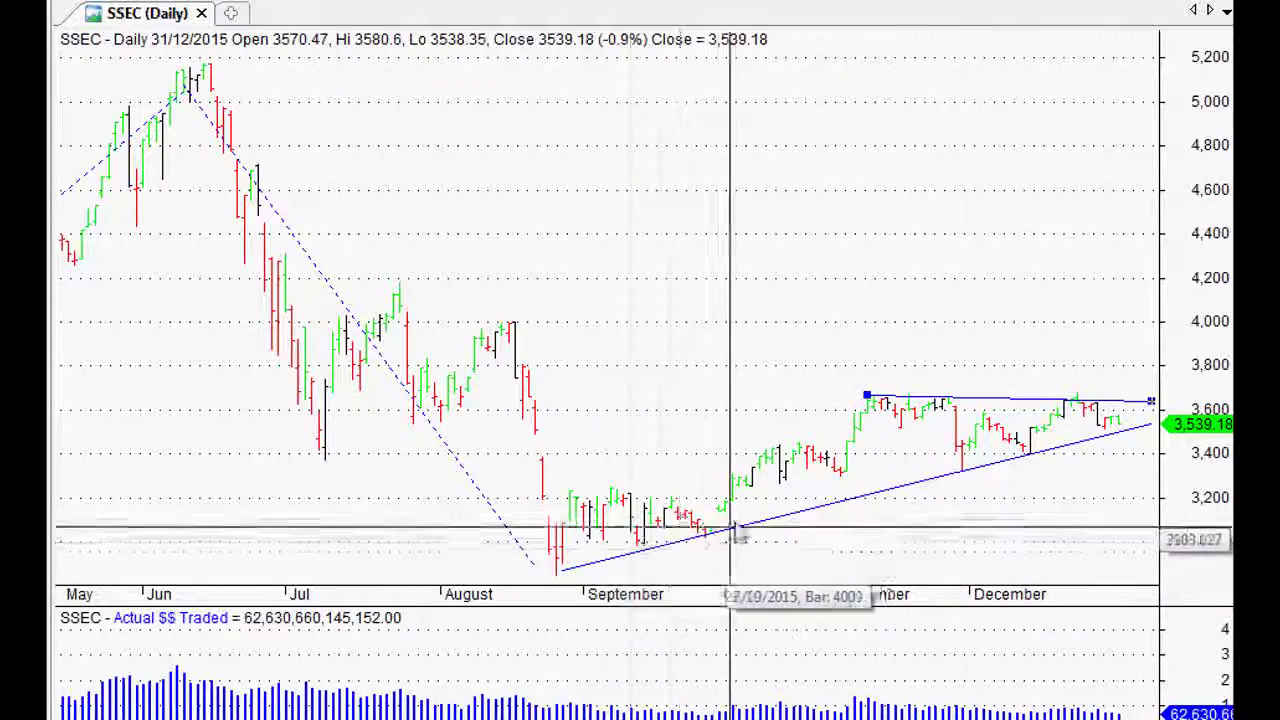
# - Draw a steep rising projection line from the latest December 2015 close up through the upper trendline
pyautogui.press('Up')
pyautogui.press('Up')
pyautogui.press('Up')
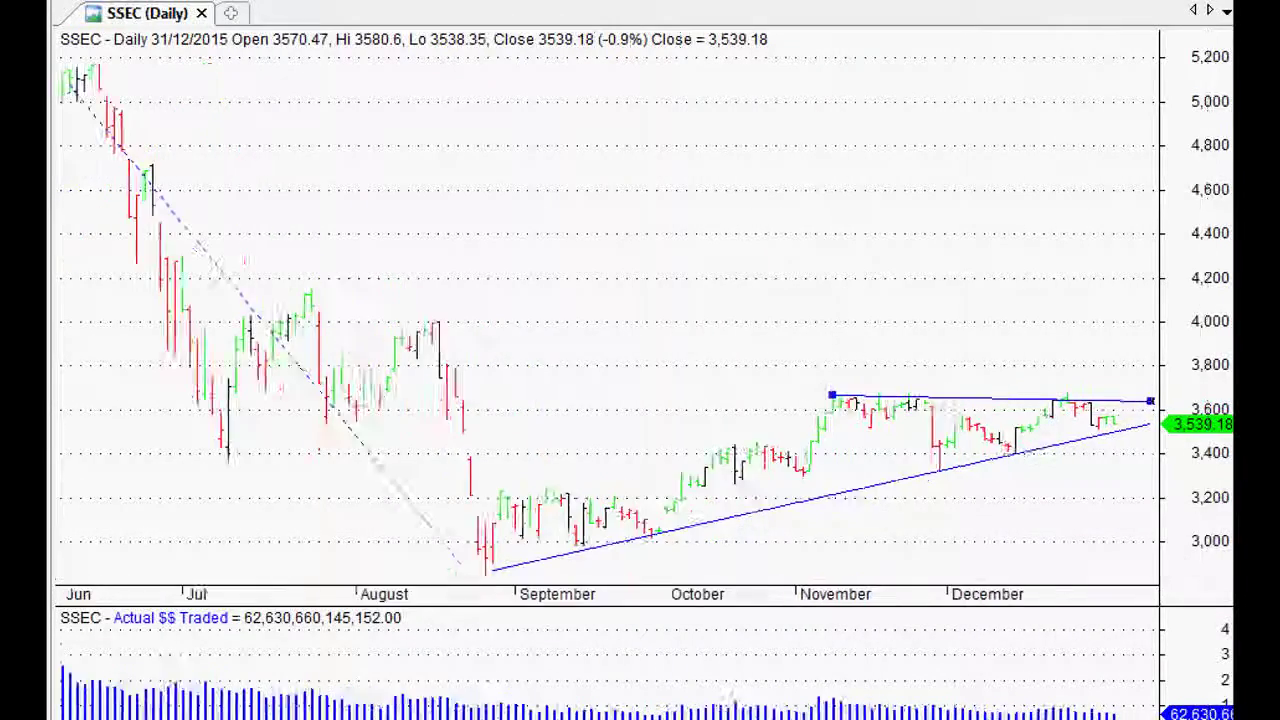
pyautogui.press('KP_Add')
pyautogui.press('KP_Add')
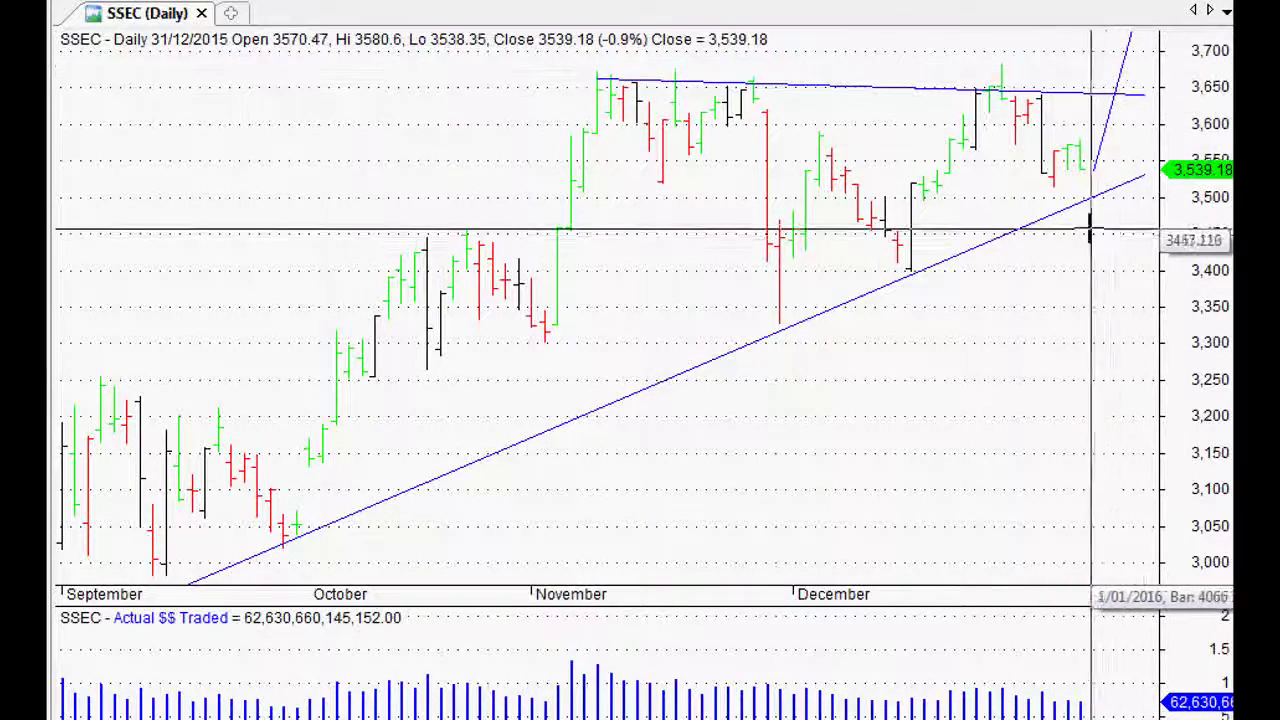
# - On the BSE30 daily chart, draw a falling channel around the 2015 highs and lows and mark the October high at its upper line with a rectangle
pyautogui.scroll(-1, 1103, 229)
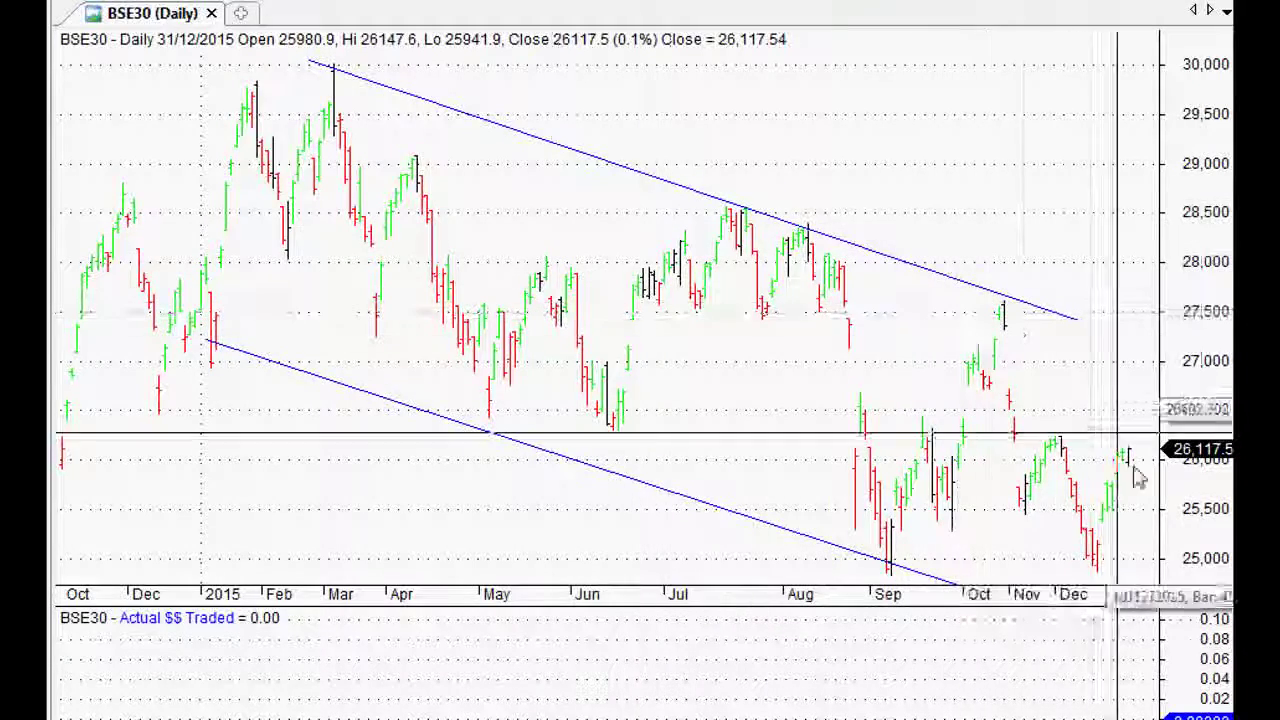
pyautogui.scroll(1, 600, 320)
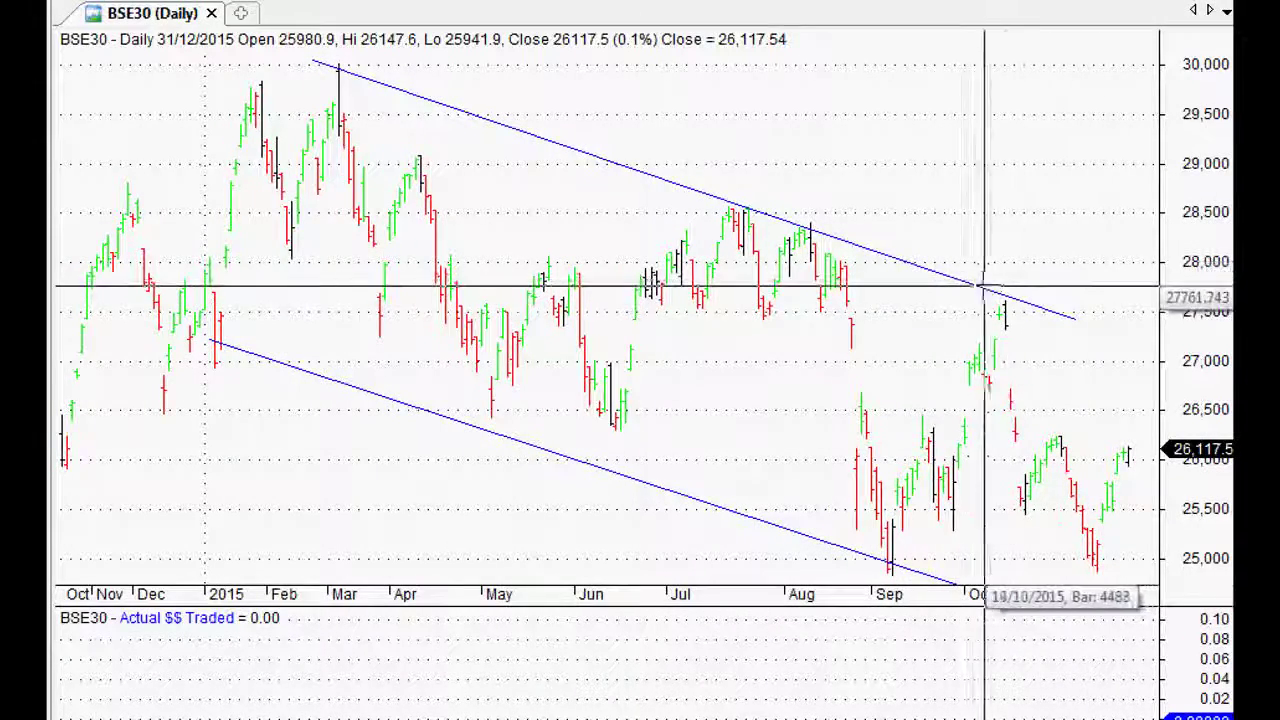
pyautogui.moveTo(984, 287); pyautogui.dragTo(1029, 313)
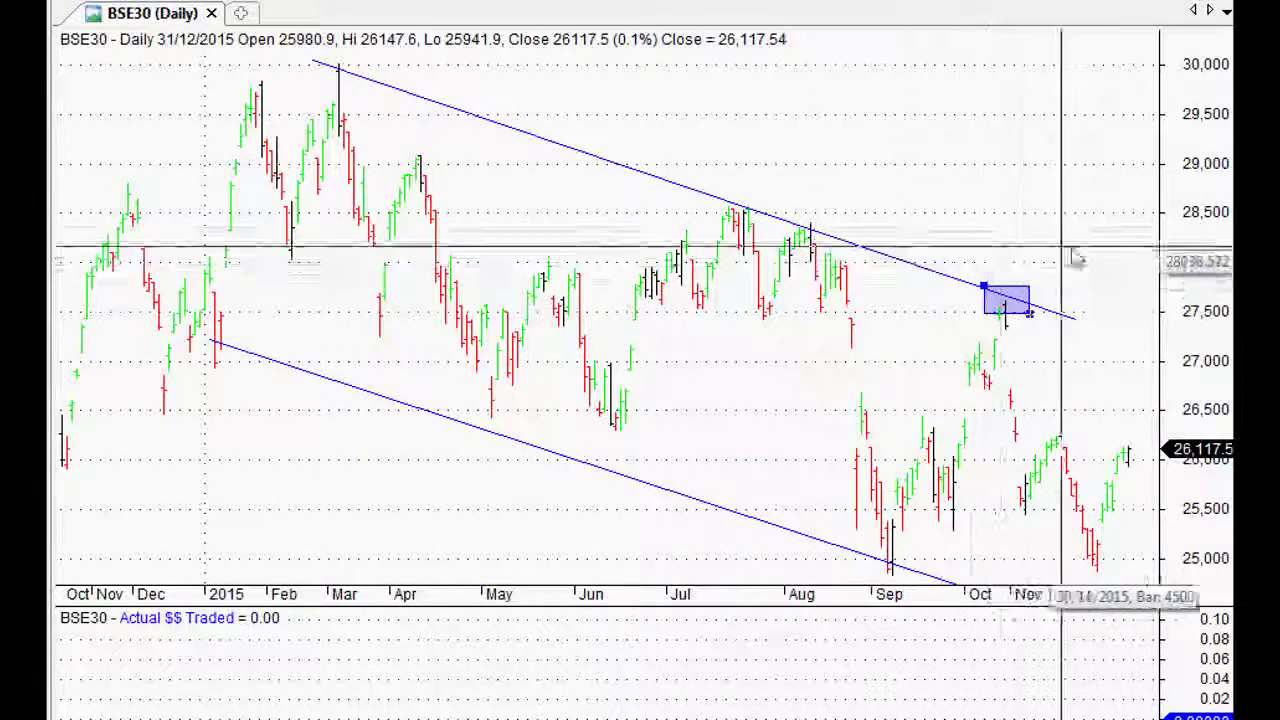
# - Extend the lower and upper channel lines of the BSE30 chart past the last price bar of December 2015
pyautogui.hotkey('ctrl', '-')
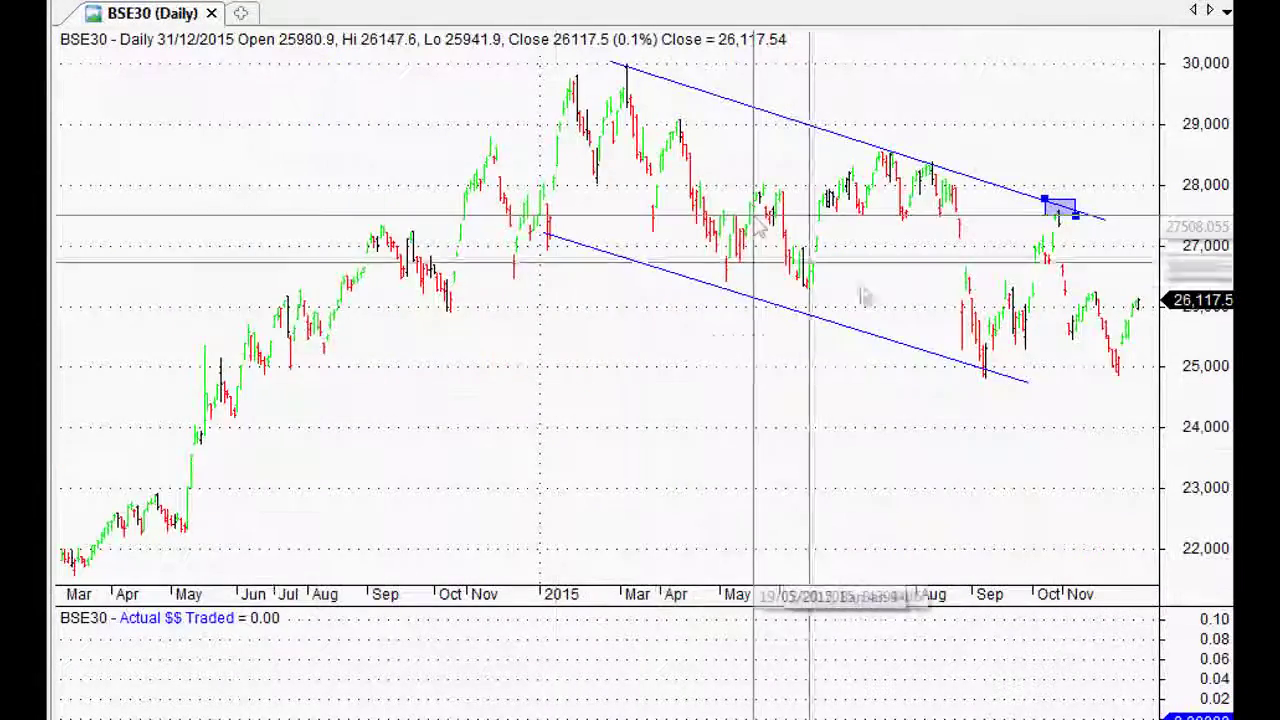
pyautogui.click(951, 358)
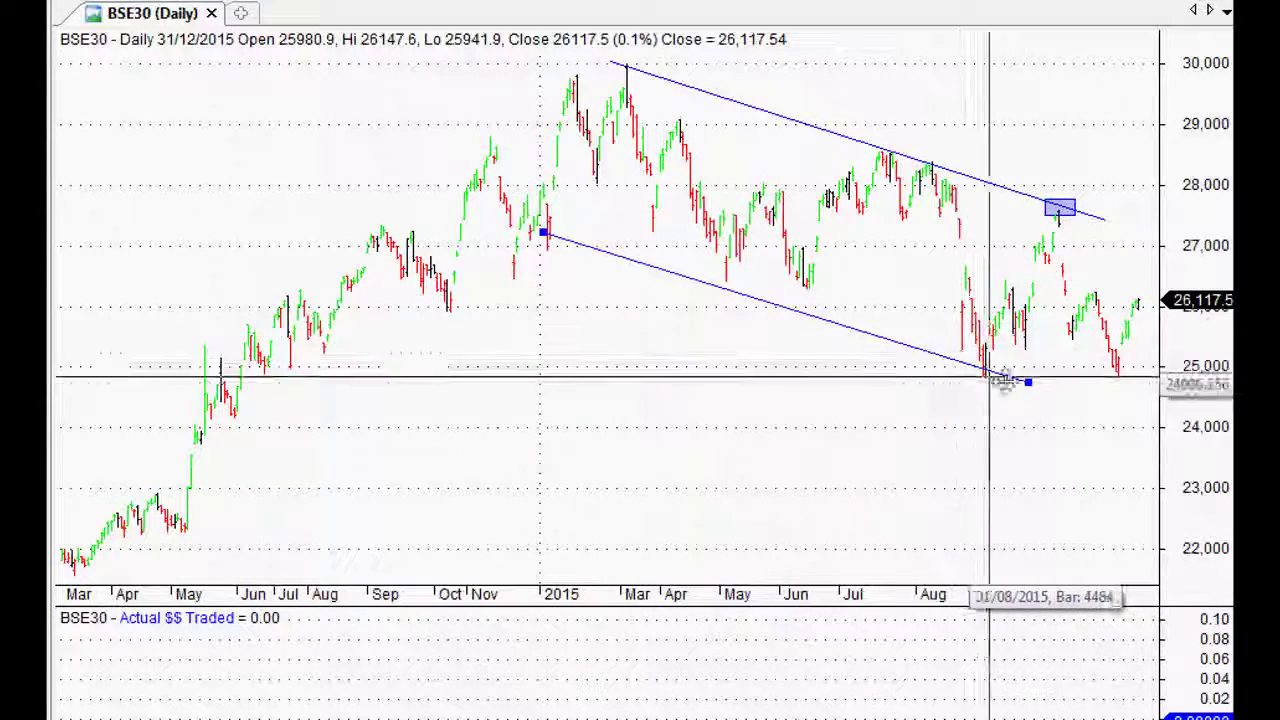
pyautogui.moveTo(1030, 385); pyautogui.dragTo(1155, 418)
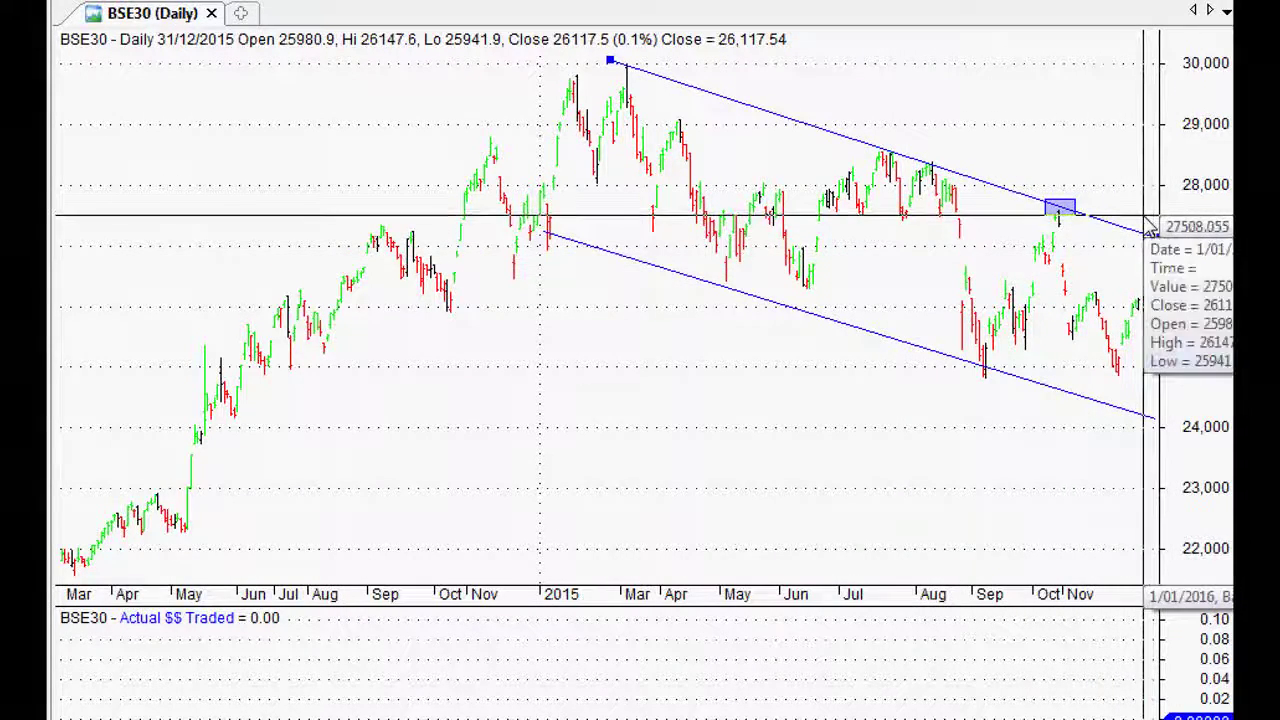
pyautogui.moveTo(1155, 238); pyautogui.dragTo(1155, 231)
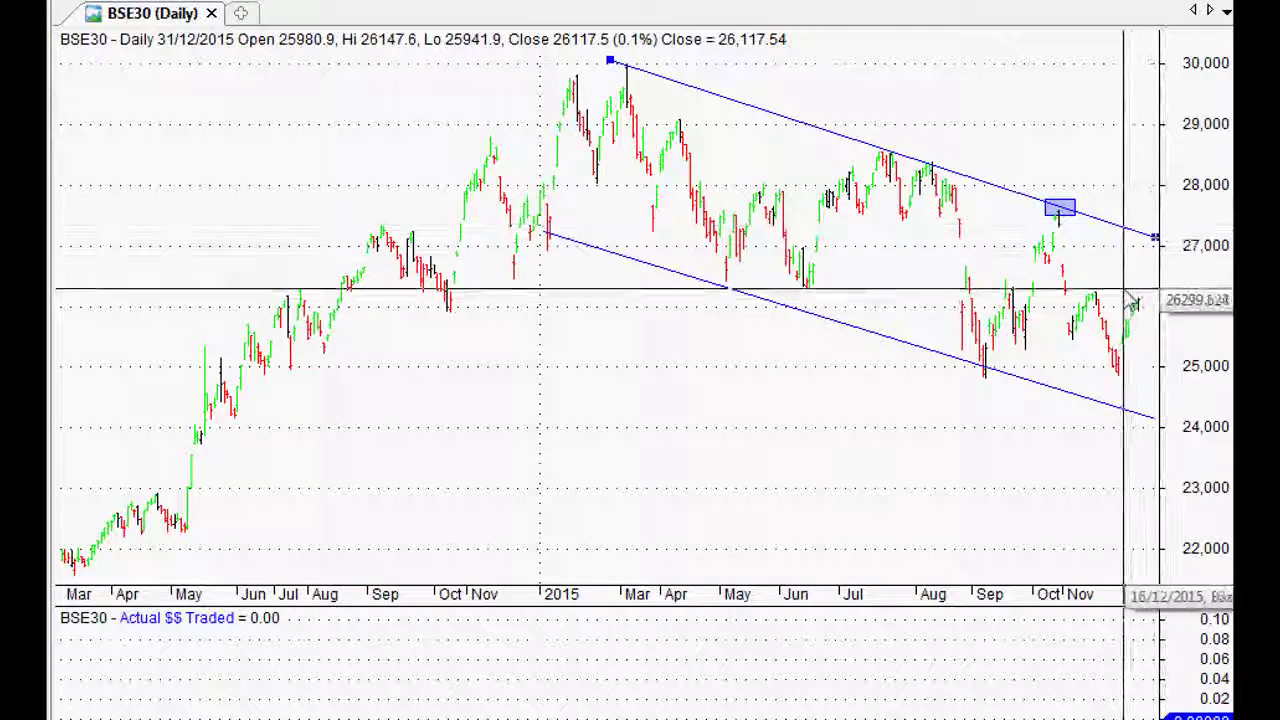
pyautogui.scroll(6, 644, 308)
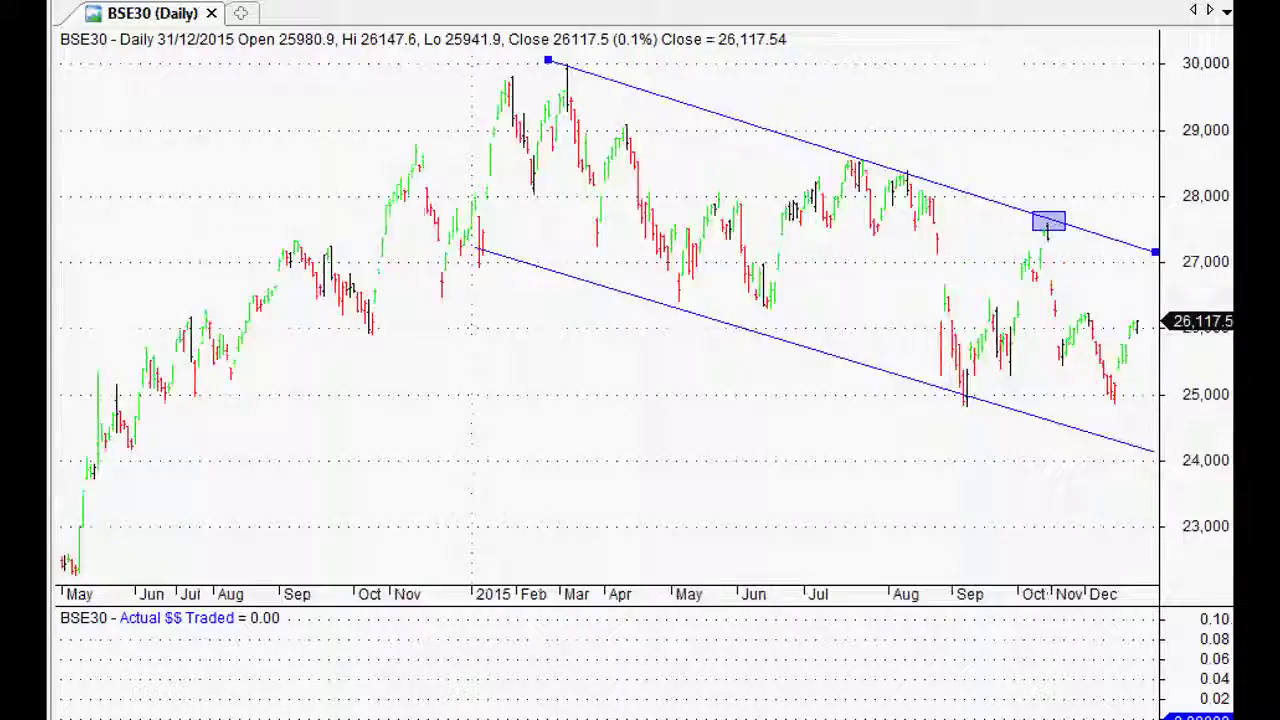
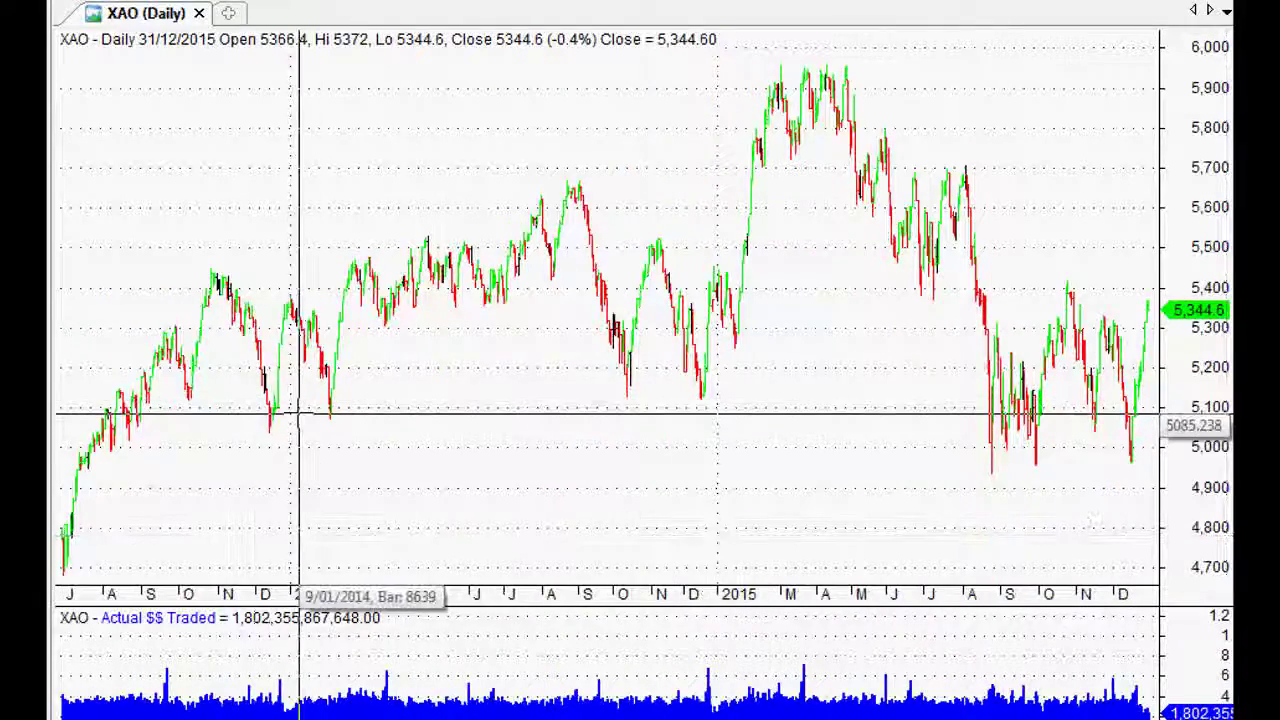
# - On the XAO daily chart, trace the price swings from the December 2013 low to the December 2015 low with connected lines
pyautogui.moveTo(284, 425)
pyautogui.mouseDown()
pyautogui.moveTo(443, 334)
pyautogui.moveTo(563, 191)
pyautogui.moveTo(606, 337)
pyautogui.moveTo(644, 386)
pyautogui.moveTo(820, 80)
pyautogui.moveTo(840, 68)
pyautogui.mouseUp()
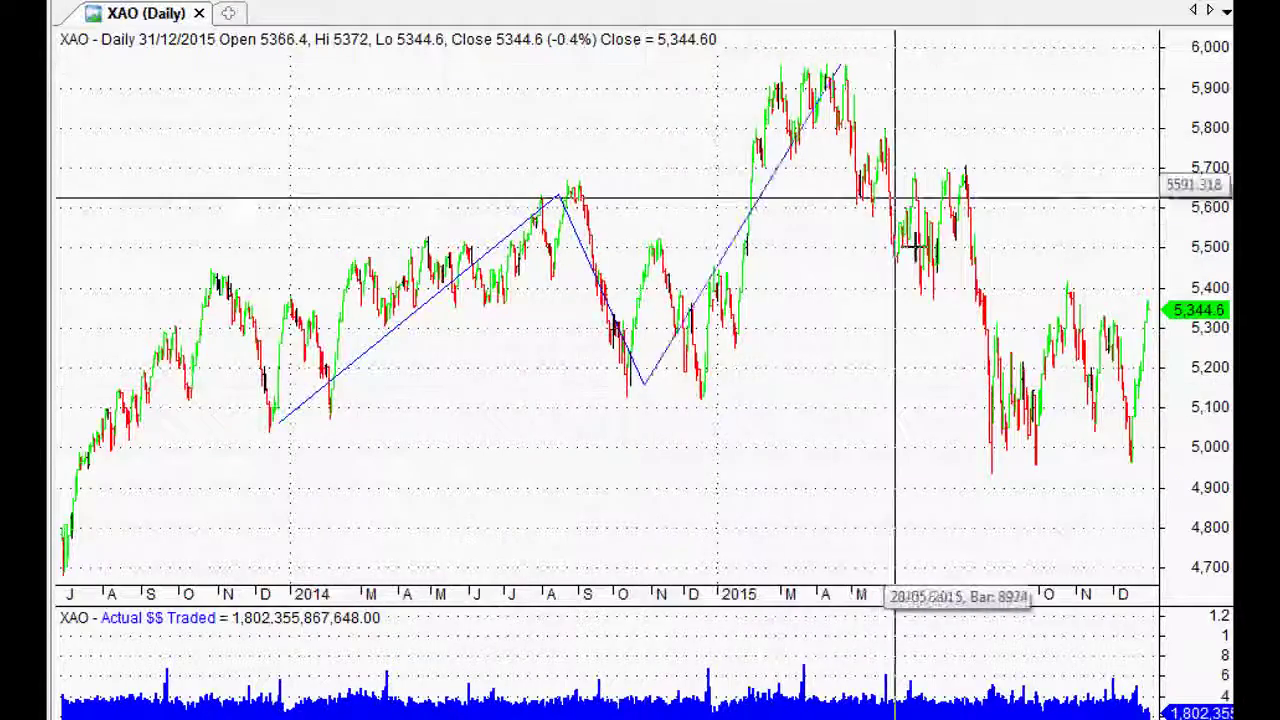
pyautogui.moveTo(1015, 465); pyautogui.dragTo(1148, 465)
# - Draw a falling trendline from the late-April 2015 XAO high across the August 2015 high to early January 2016
pyautogui.press('Up')
pyautogui.press('Up')
pyautogui.press('Up')
pyautogui.press('Up')
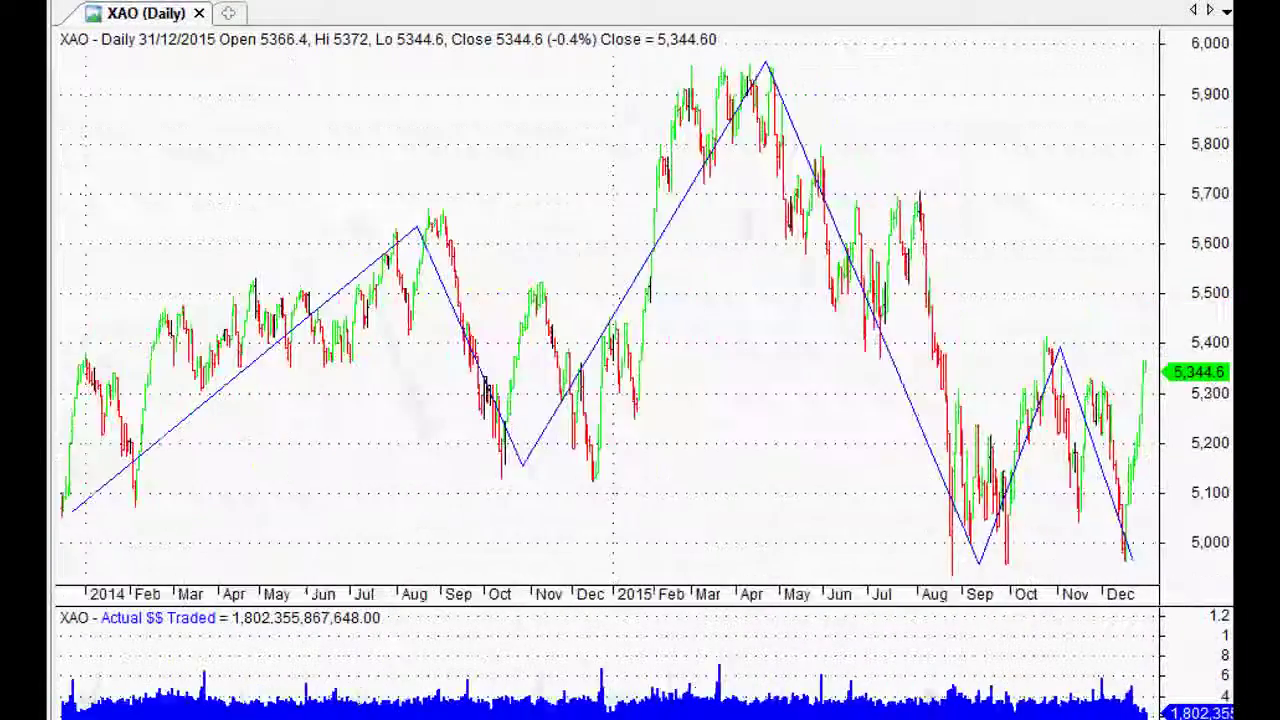
pyautogui.press('Up')
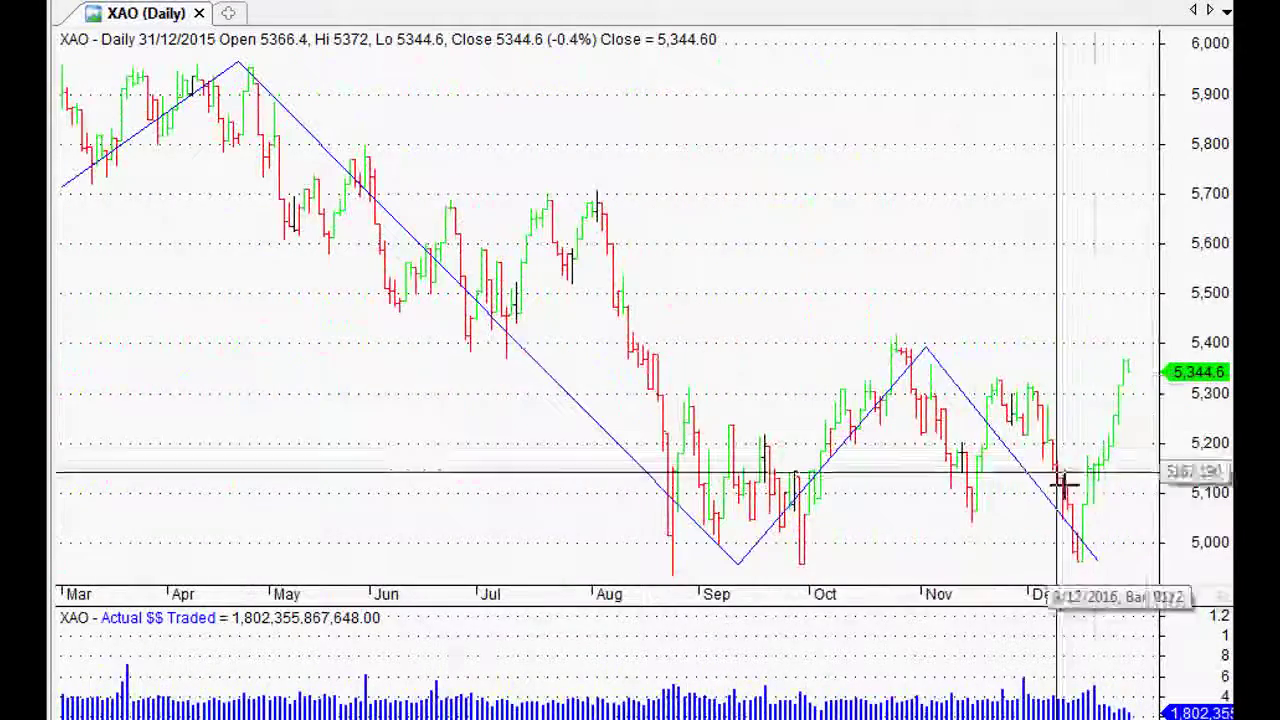
pyautogui.moveTo(826, 278); pyautogui.dragTo(906, 300)
pyautogui.press('Delete')
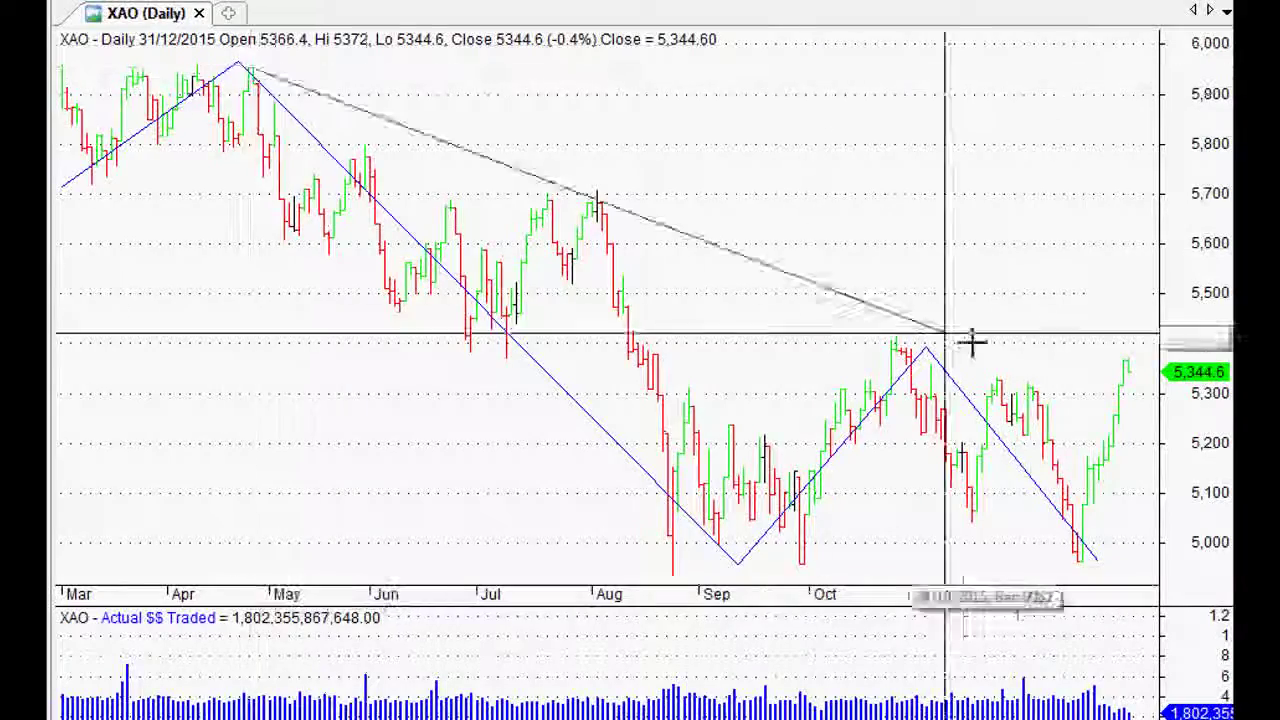
pyautogui.moveTo(247, 65); pyautogui.dragTo(1152, 420)
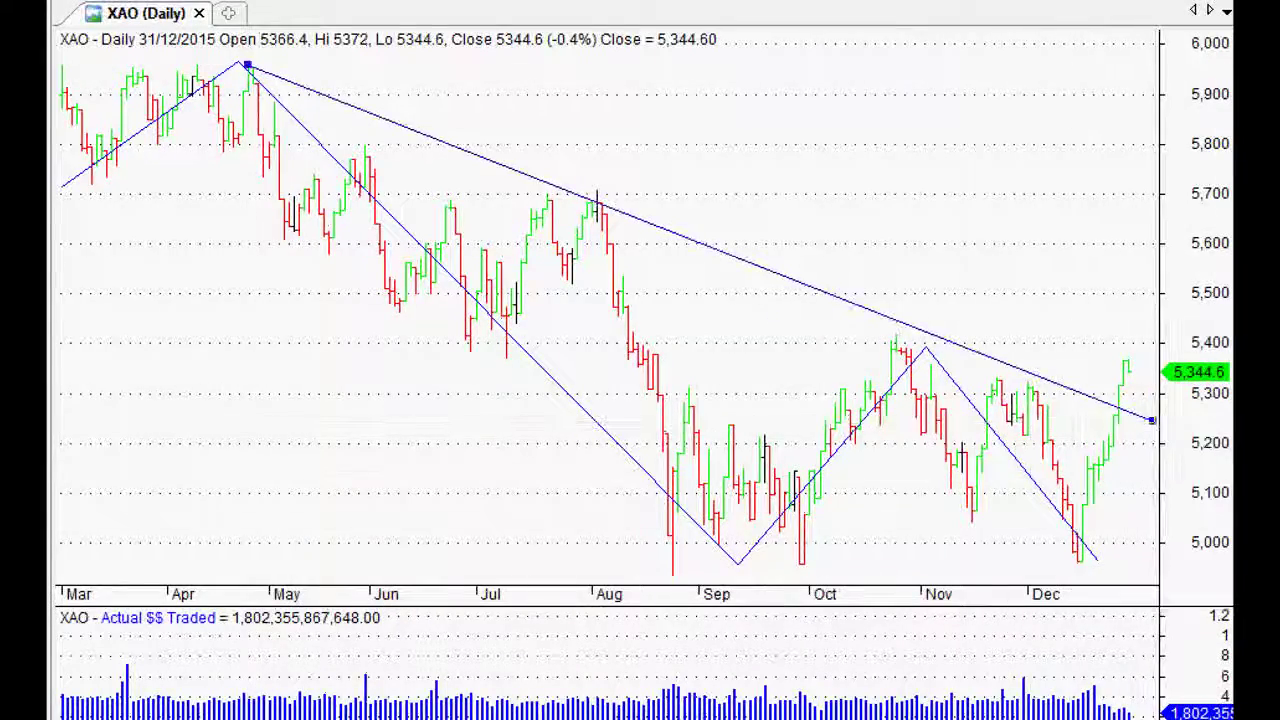
# - Draw a nearly level resistance line across the late-October 2015 high to early January 2016 and delete it
pyautogui.scroll(7, 1152, 420)
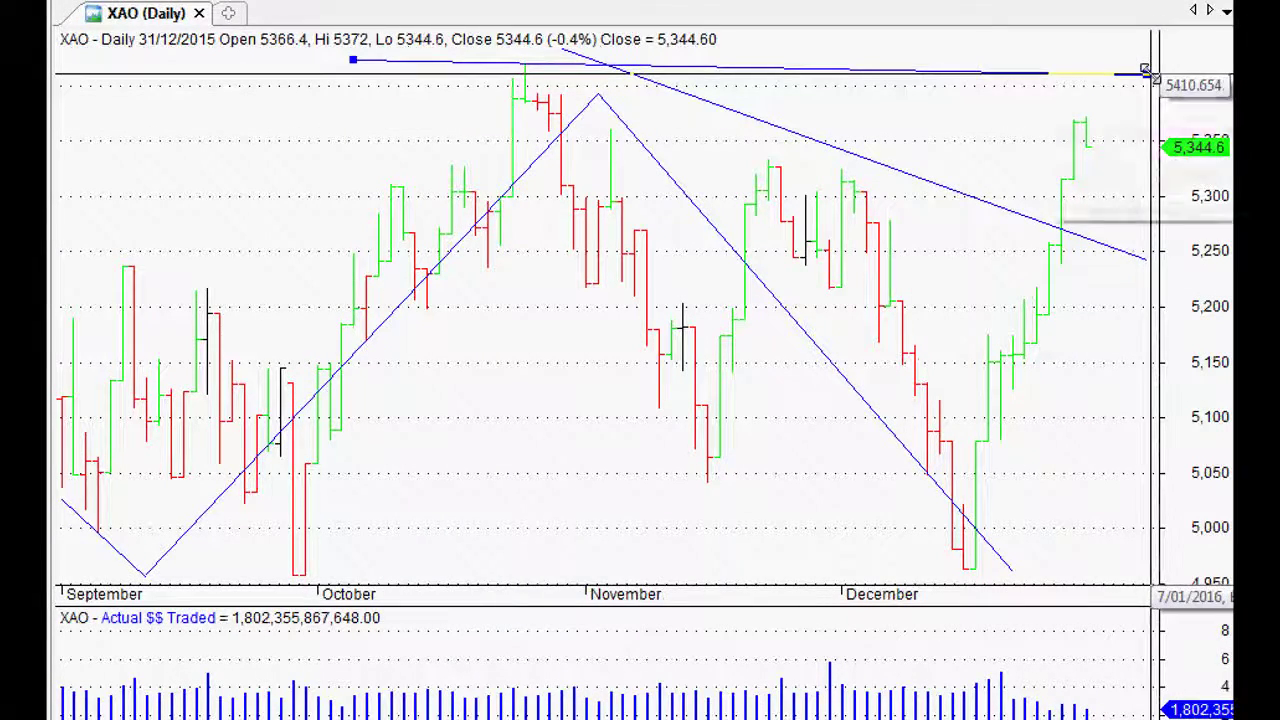
pyautogui.click(1145, 72)
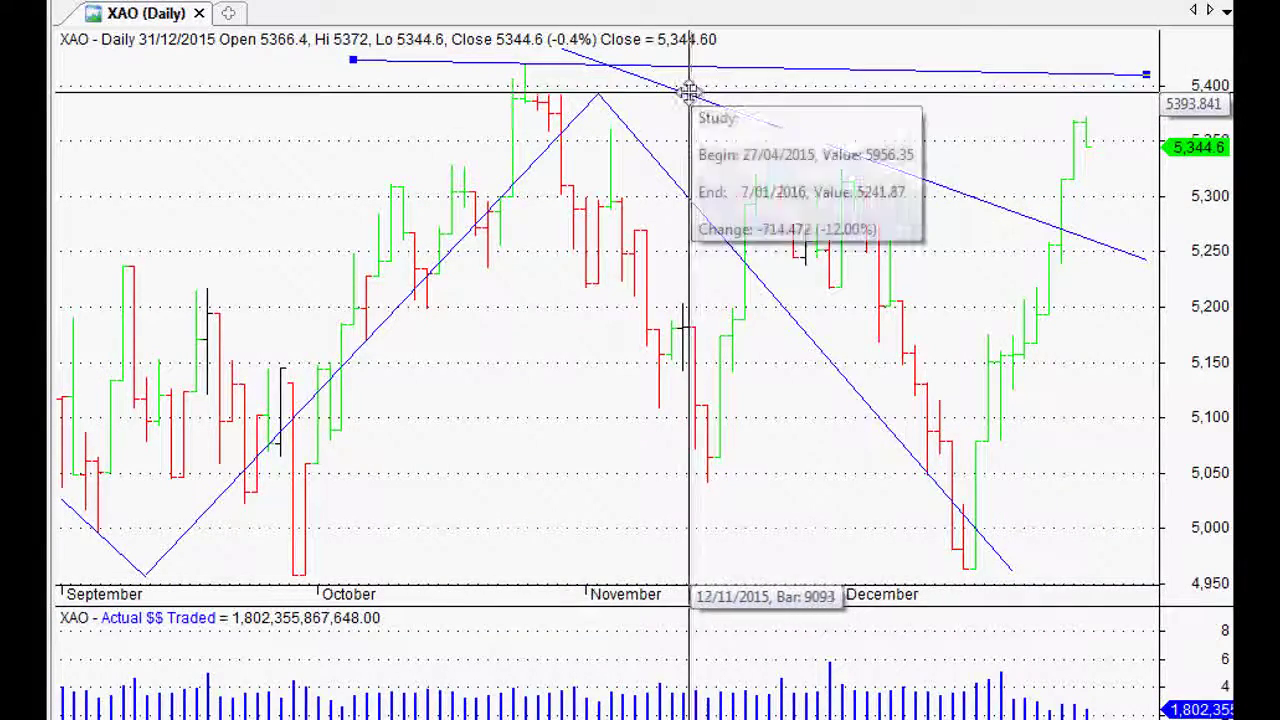
pyautogui.scroll(-3, 772, 67)
pyautogui.press('Delete')
# - Draw a nearly level support line from the December 2013 low across the August to December 2015 lows, and inspect the falling trendline's details
pyautogui.moveTo(286, 67)
pyautogui.mouseDown()
pyautogui.moveTo(585, 194)
pyautogui.moveTo(800, 417)
pyautogui.moveTo(844, 567)
pyautogui.mouseUp()
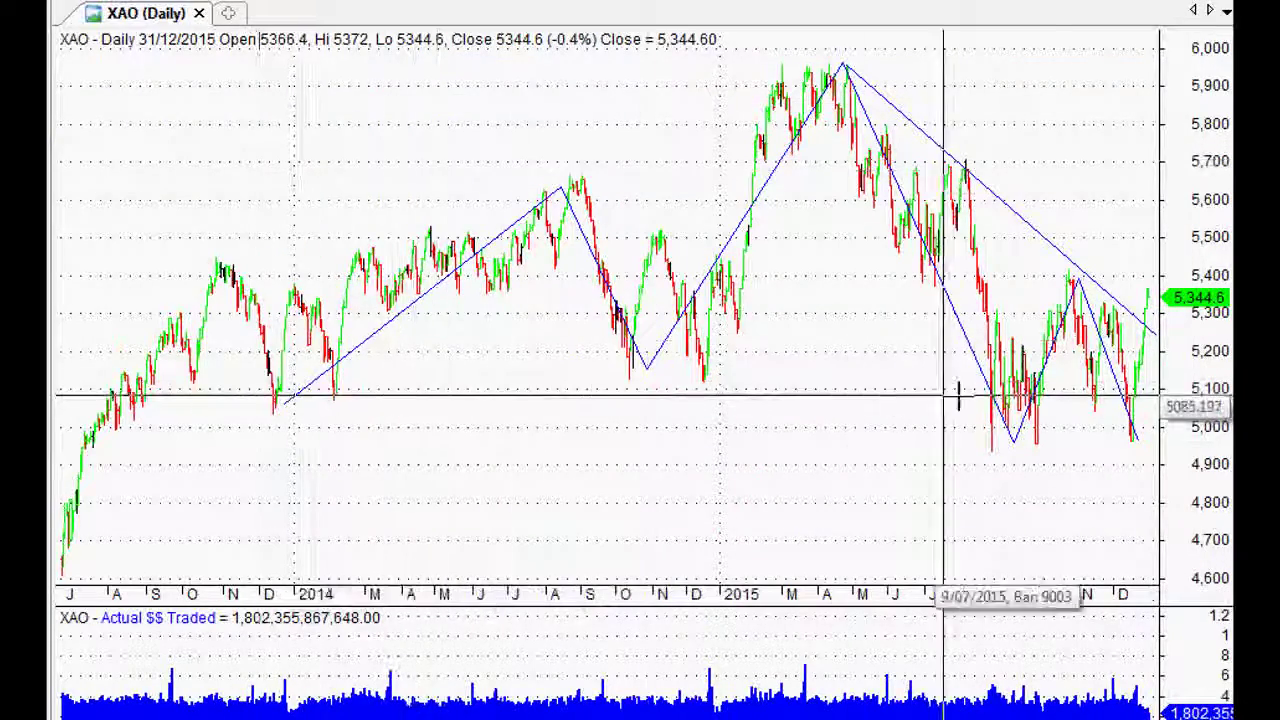
pyautogui.click(629, 409)
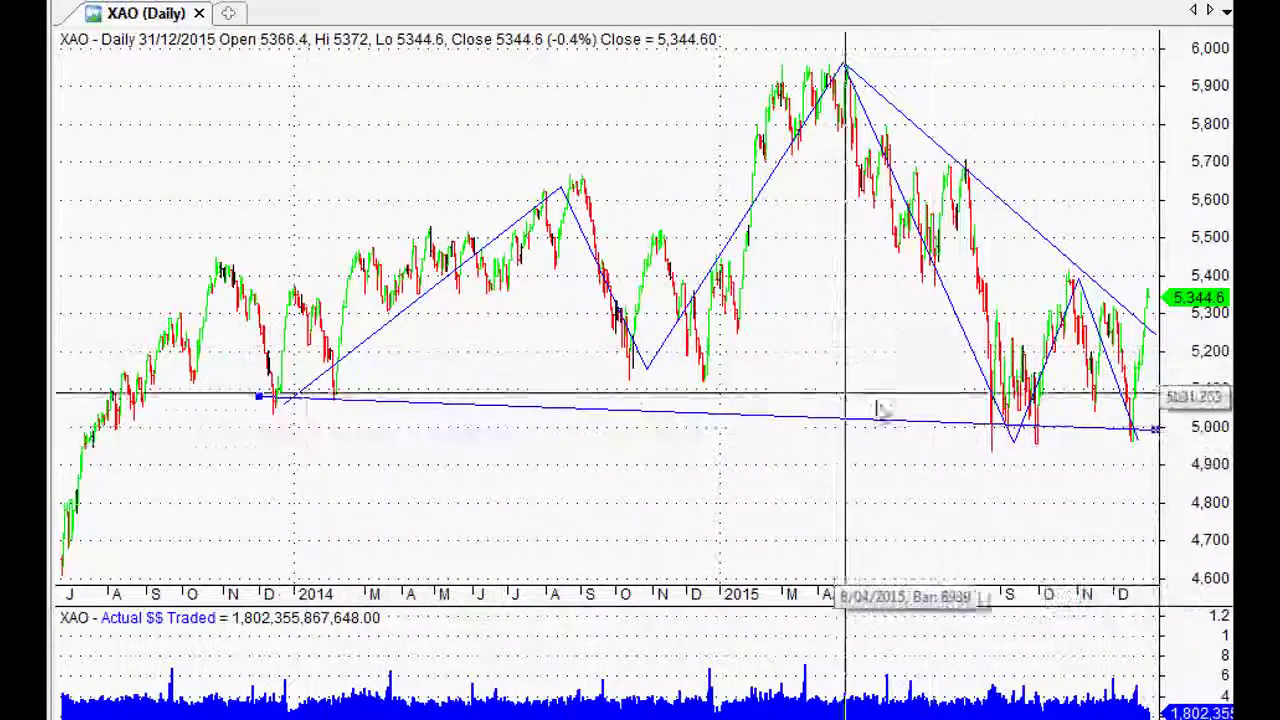
pyautogui.scroll(8, 1155, 430)
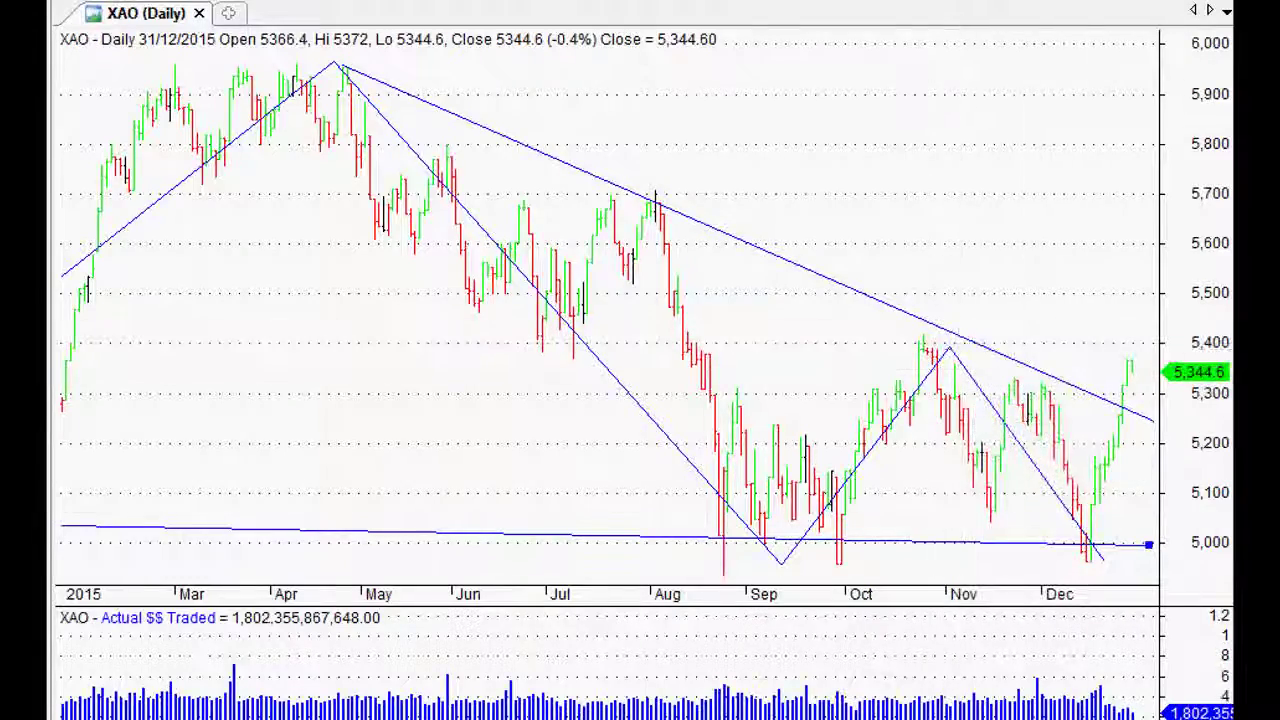
pyautogui.scroll(-2, 606, 320)
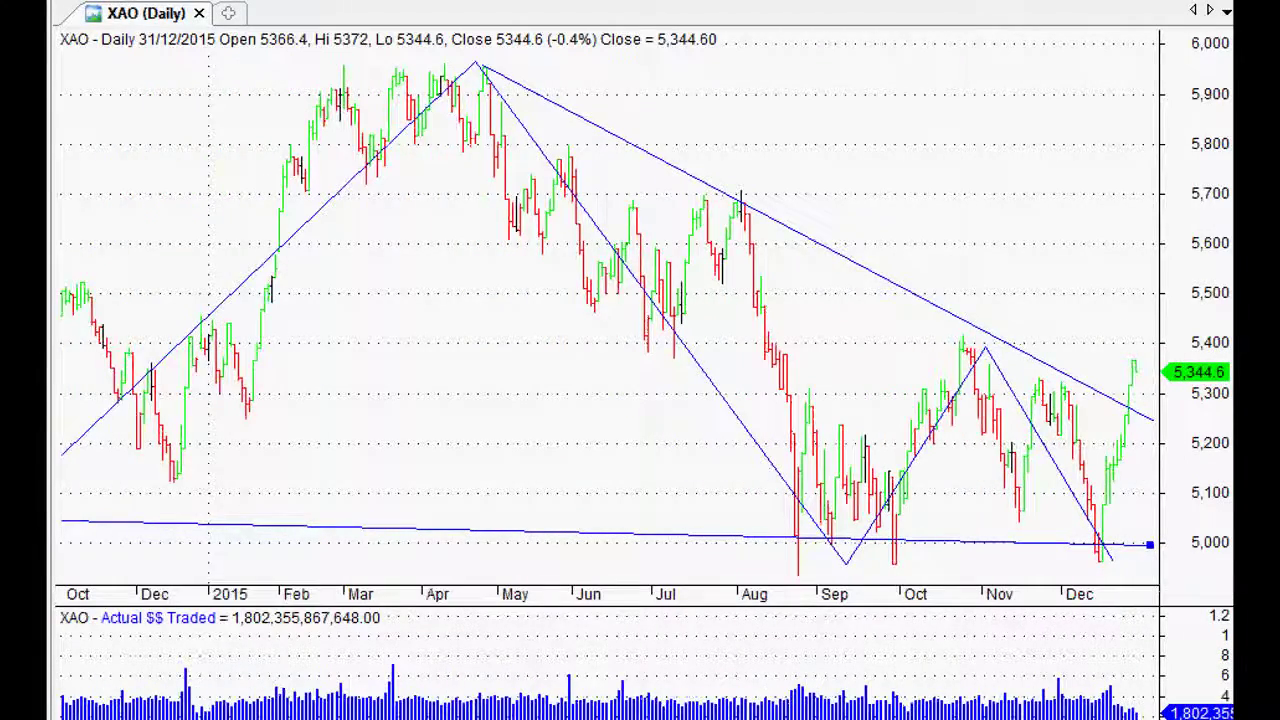
pyautogui.press('-')
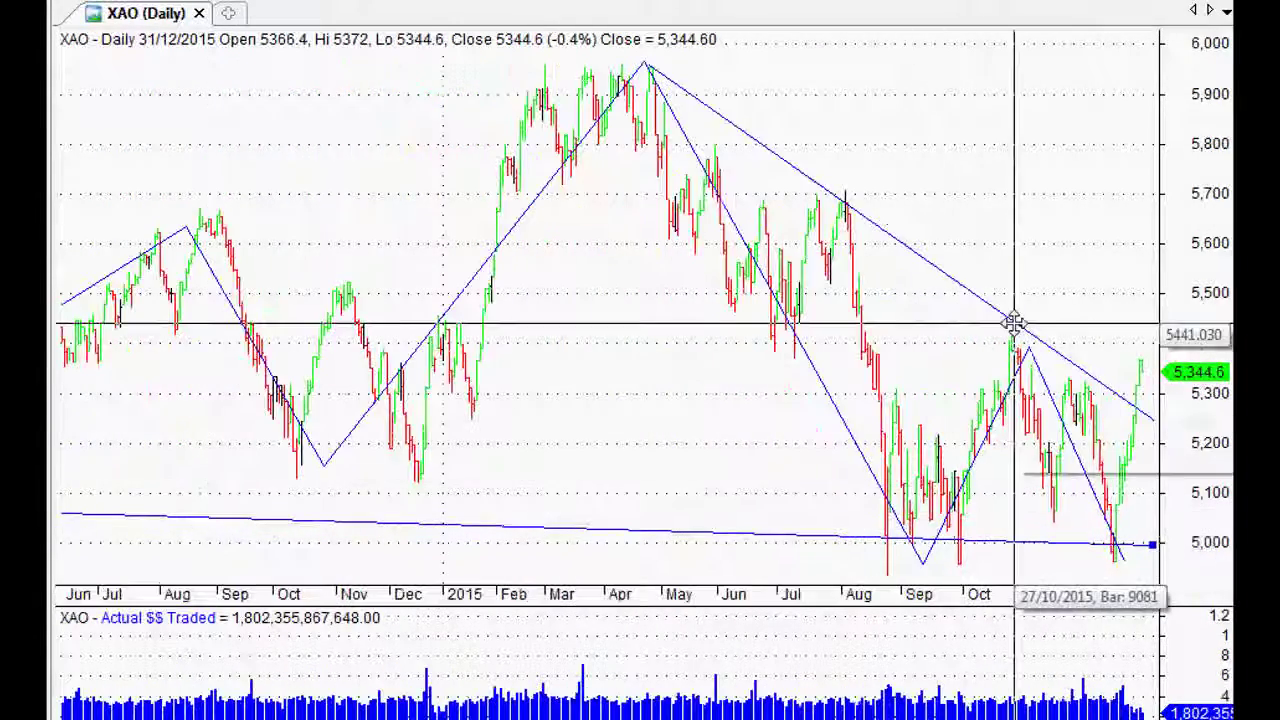
pyautogui.moveTo(1013, 323)
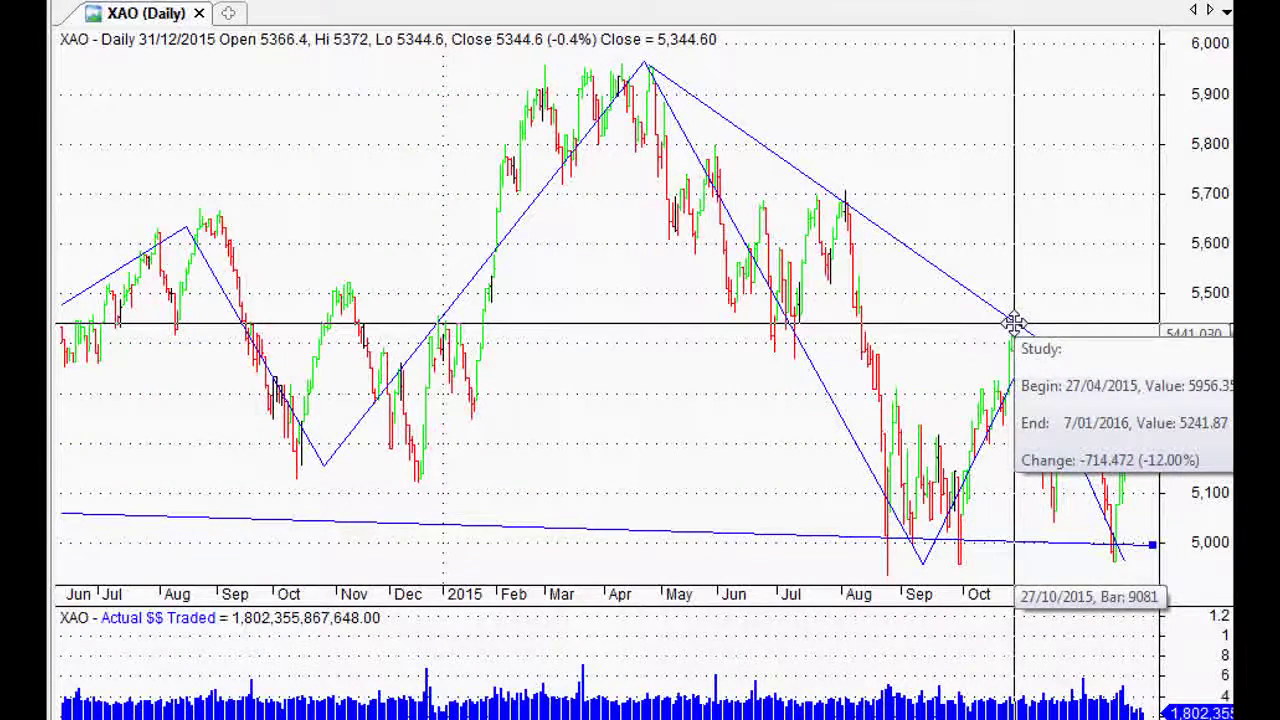